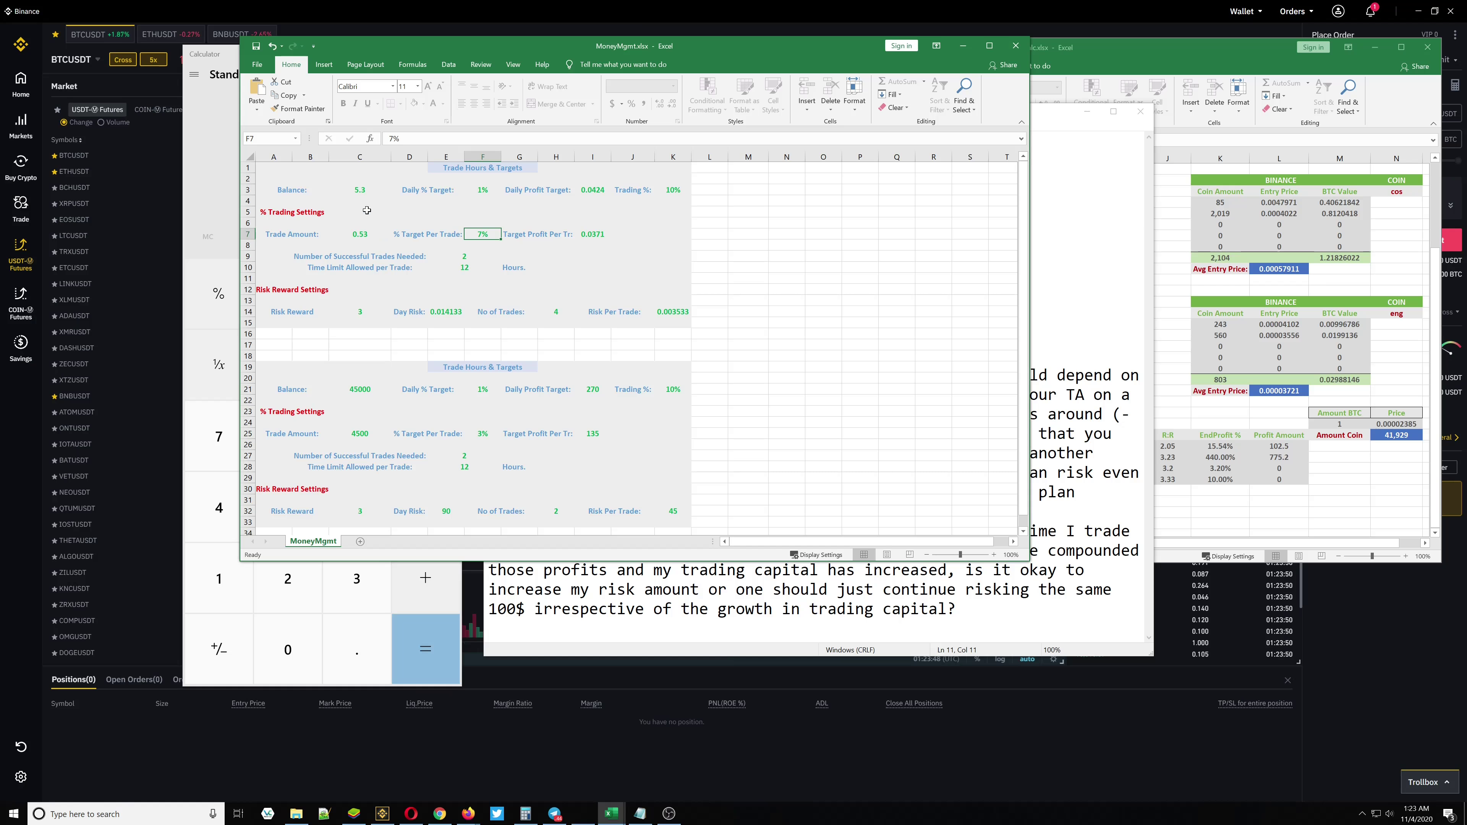
Switch to TradingView, clear the existing notes from the BTCUSDT chart, and add a text note listing 10,000 and 2000 on separate lines.
left_click(359, 189)
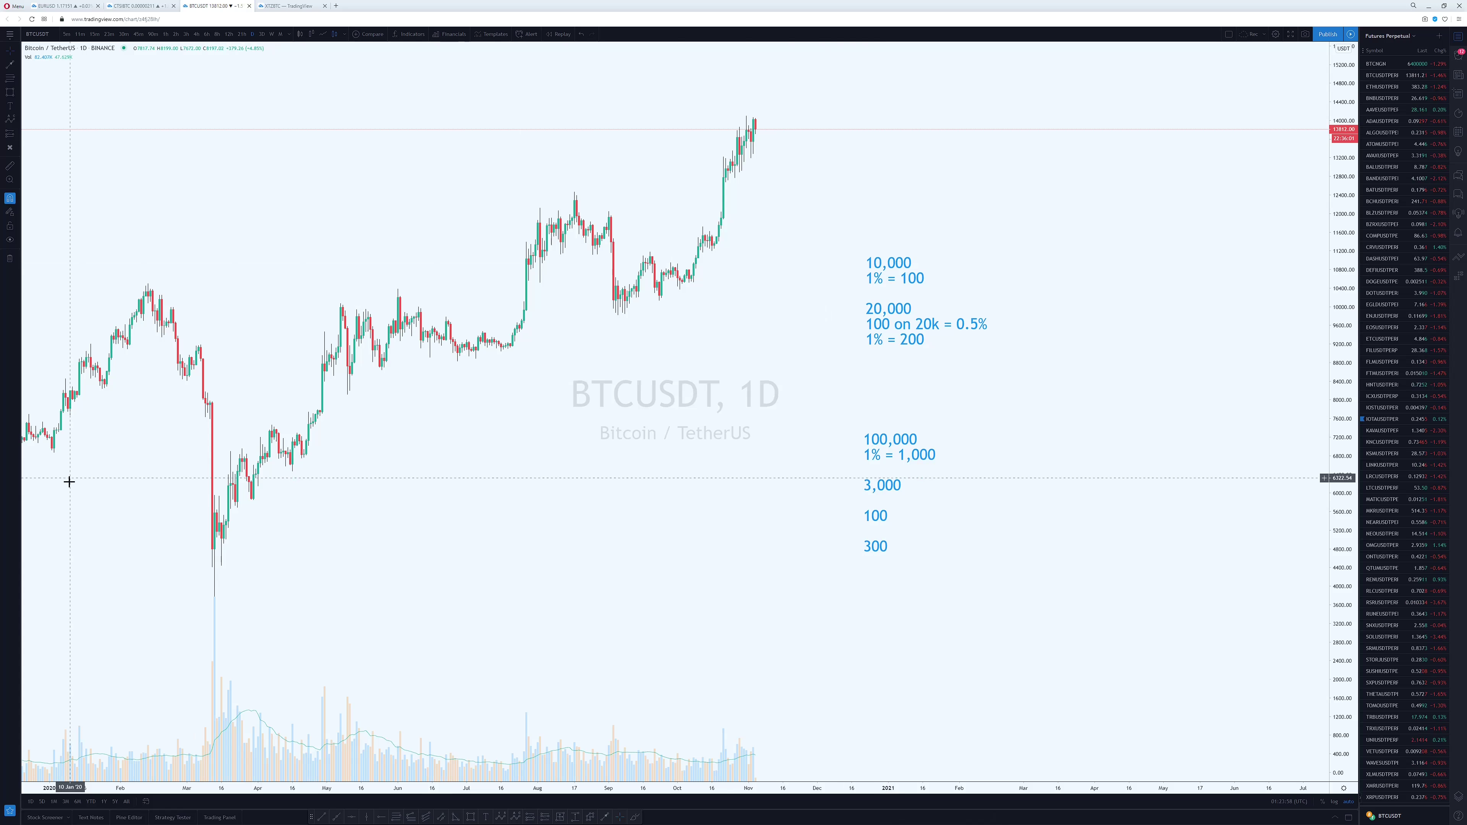
left_click(9, 258)
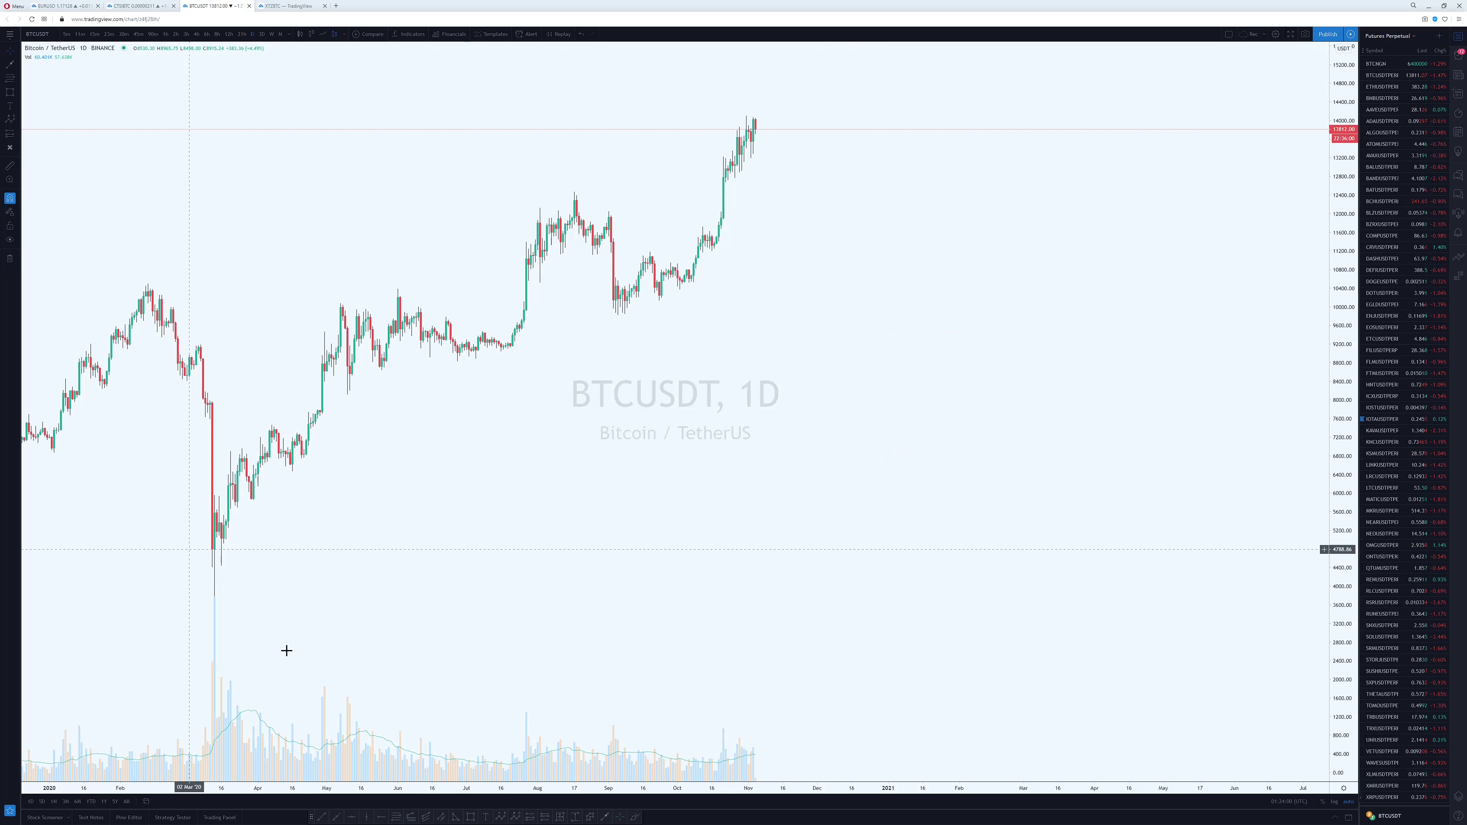
left_click(486, 816)
left_click(803, 350)
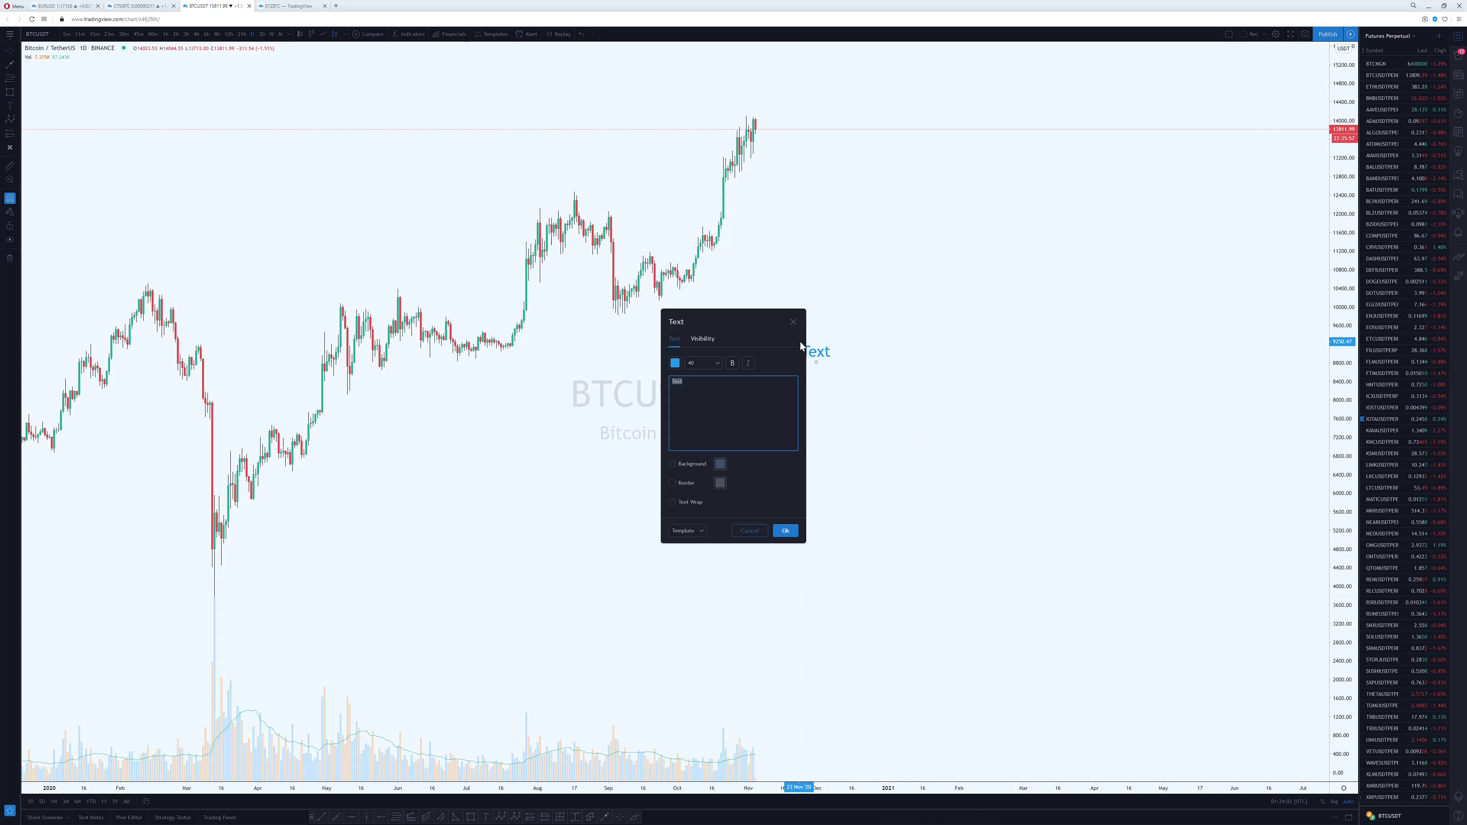
type("10,000")
left_click_drag(746, 322, 675, 320)
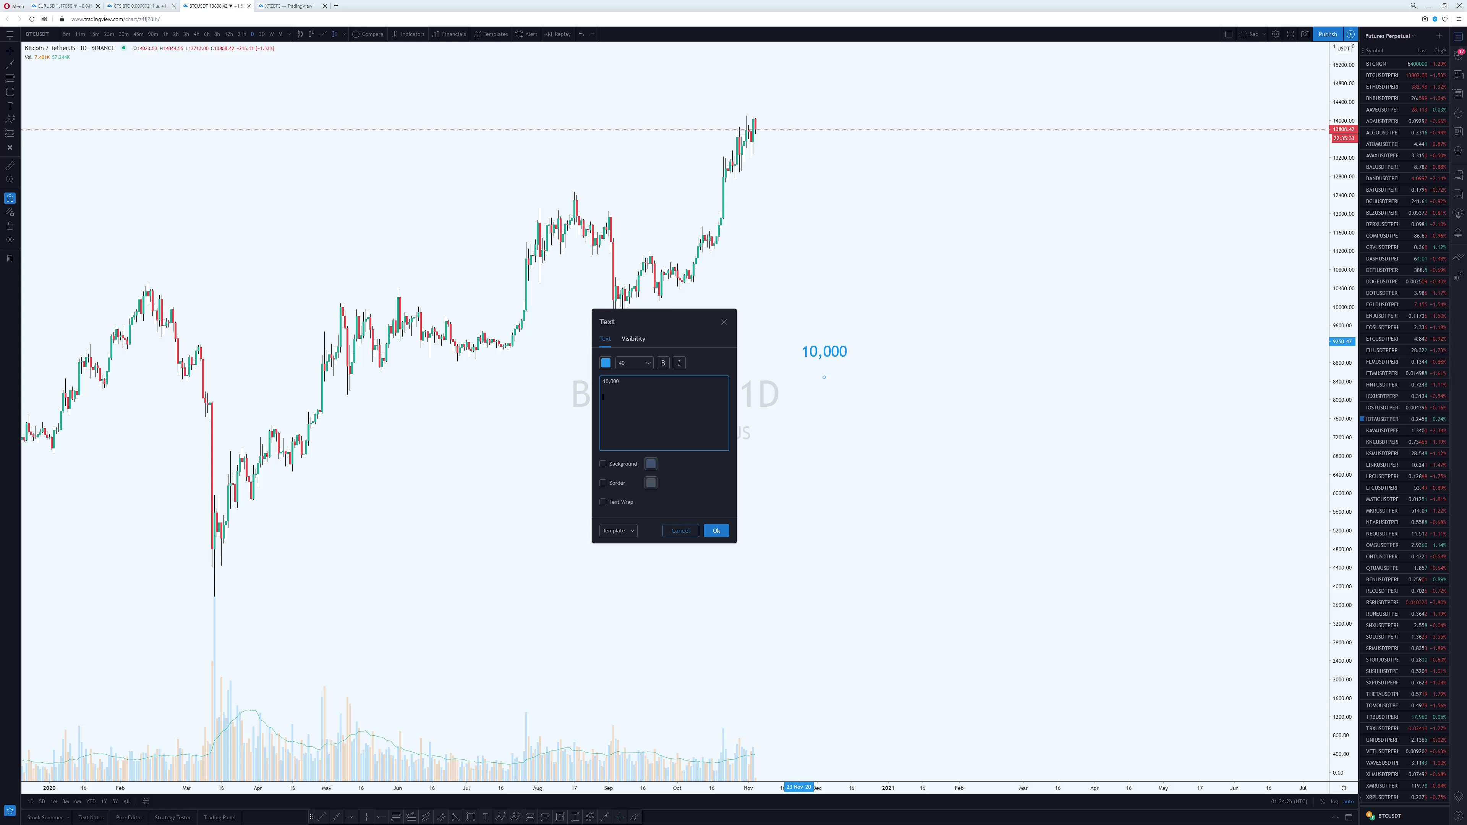
key("Return")
key("Return")
type("2000")
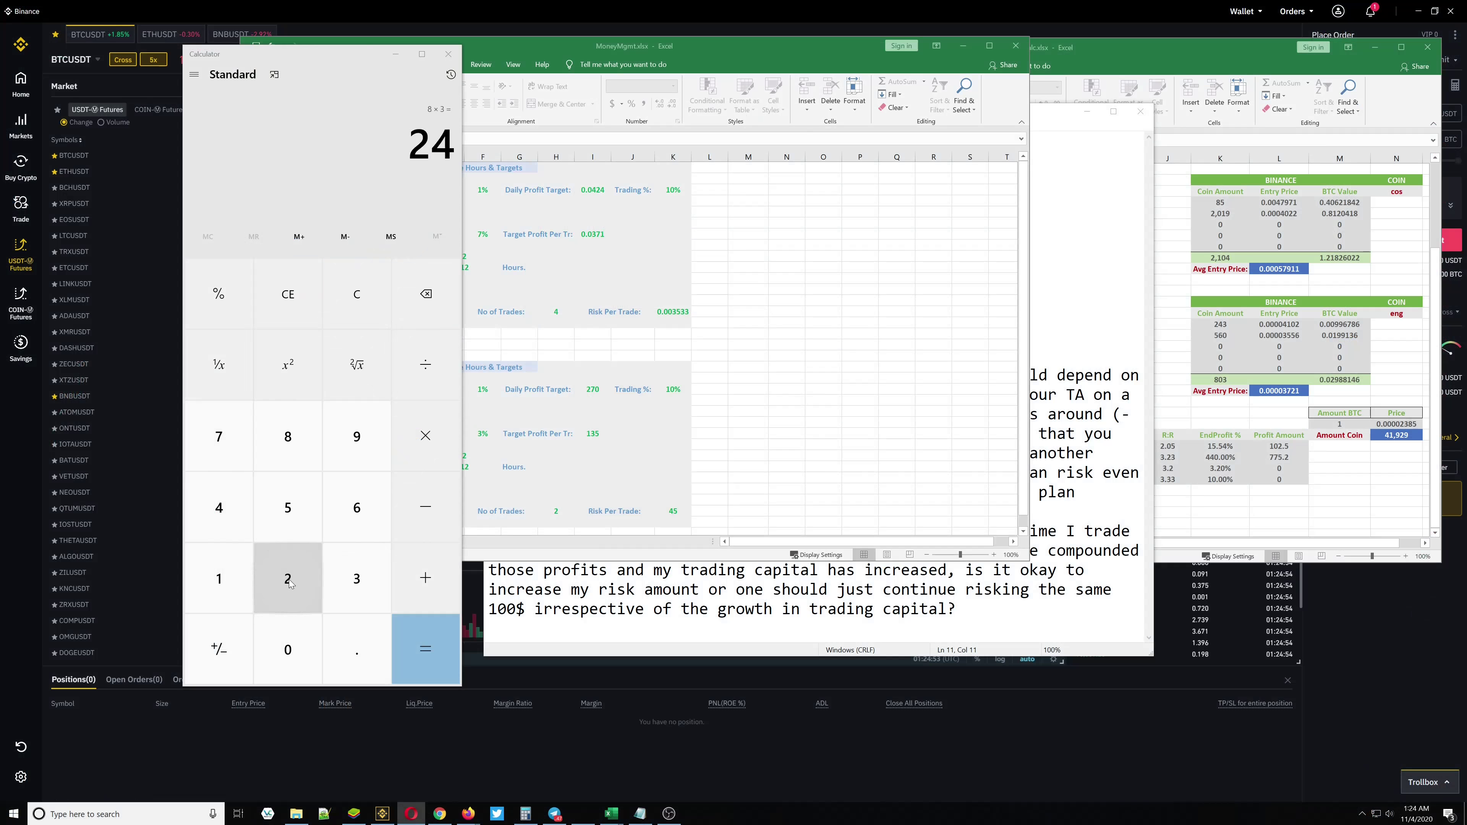
Switch to Calculator and divide 2000 by 15.
left_click(287, 578)
double_click(296, 649)
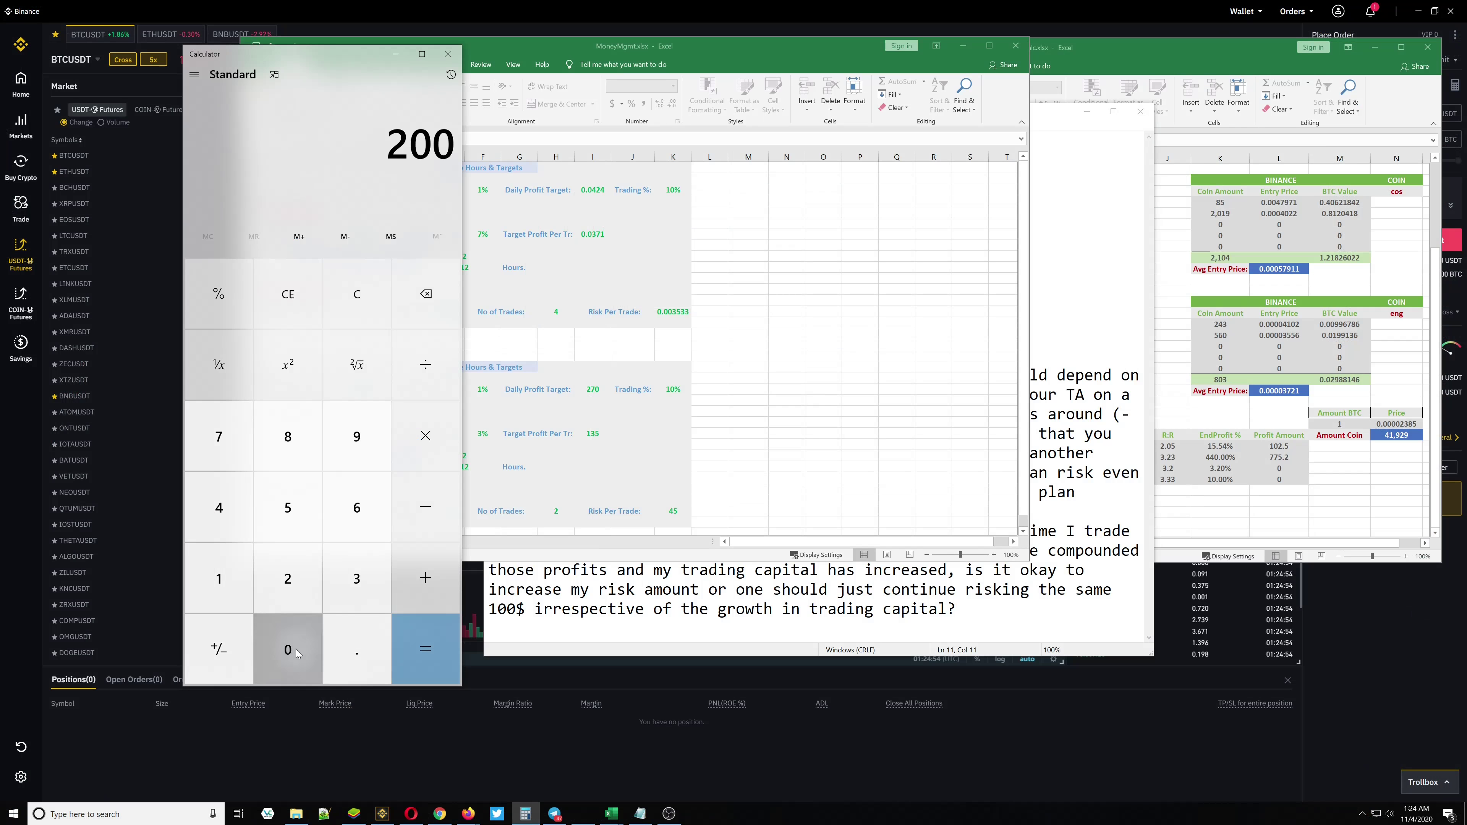
left_click(295, 649)
left_click(436, 385)
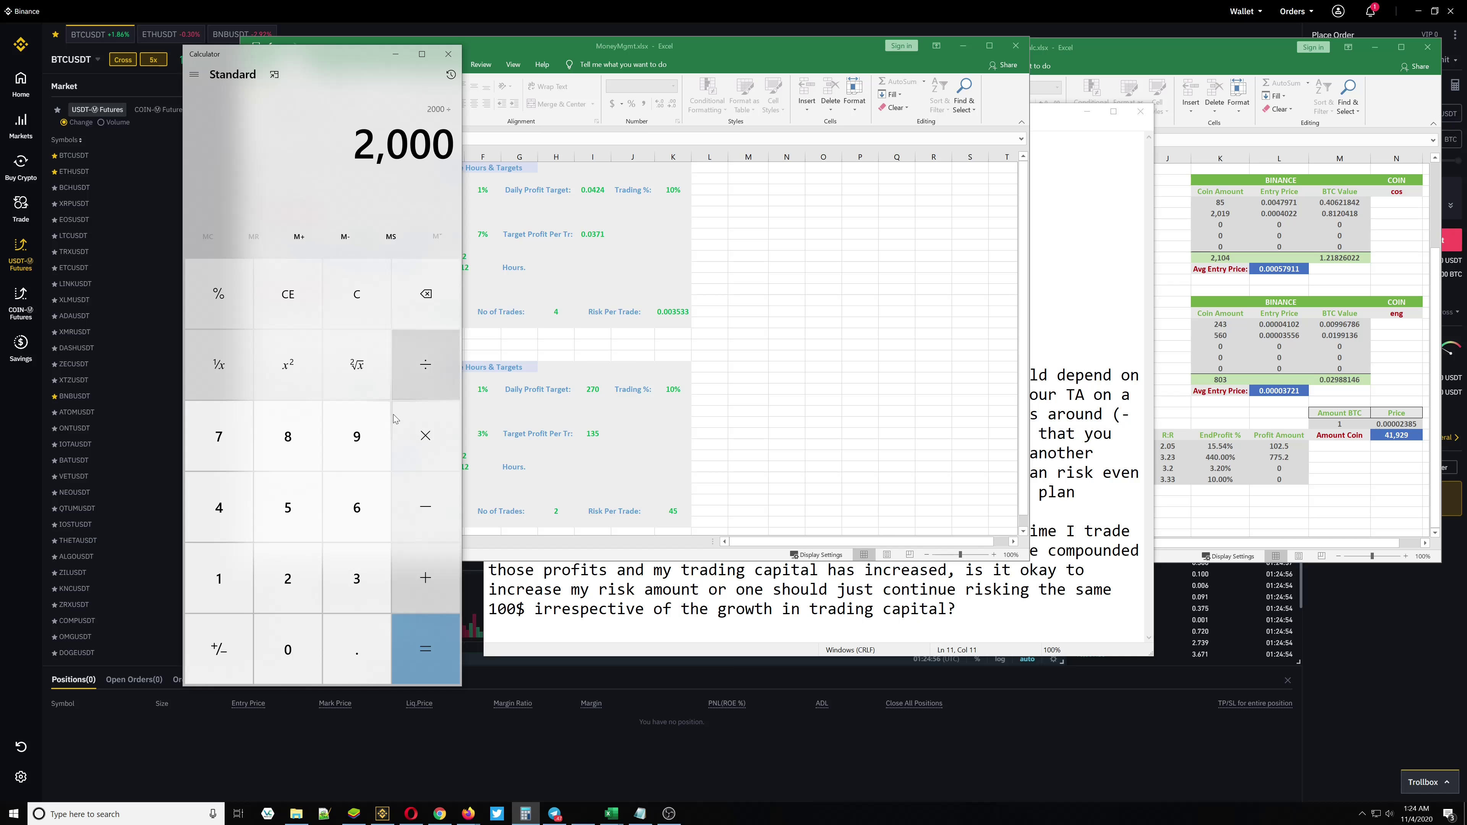
left_click(226, 575)
left_click(286, 511)
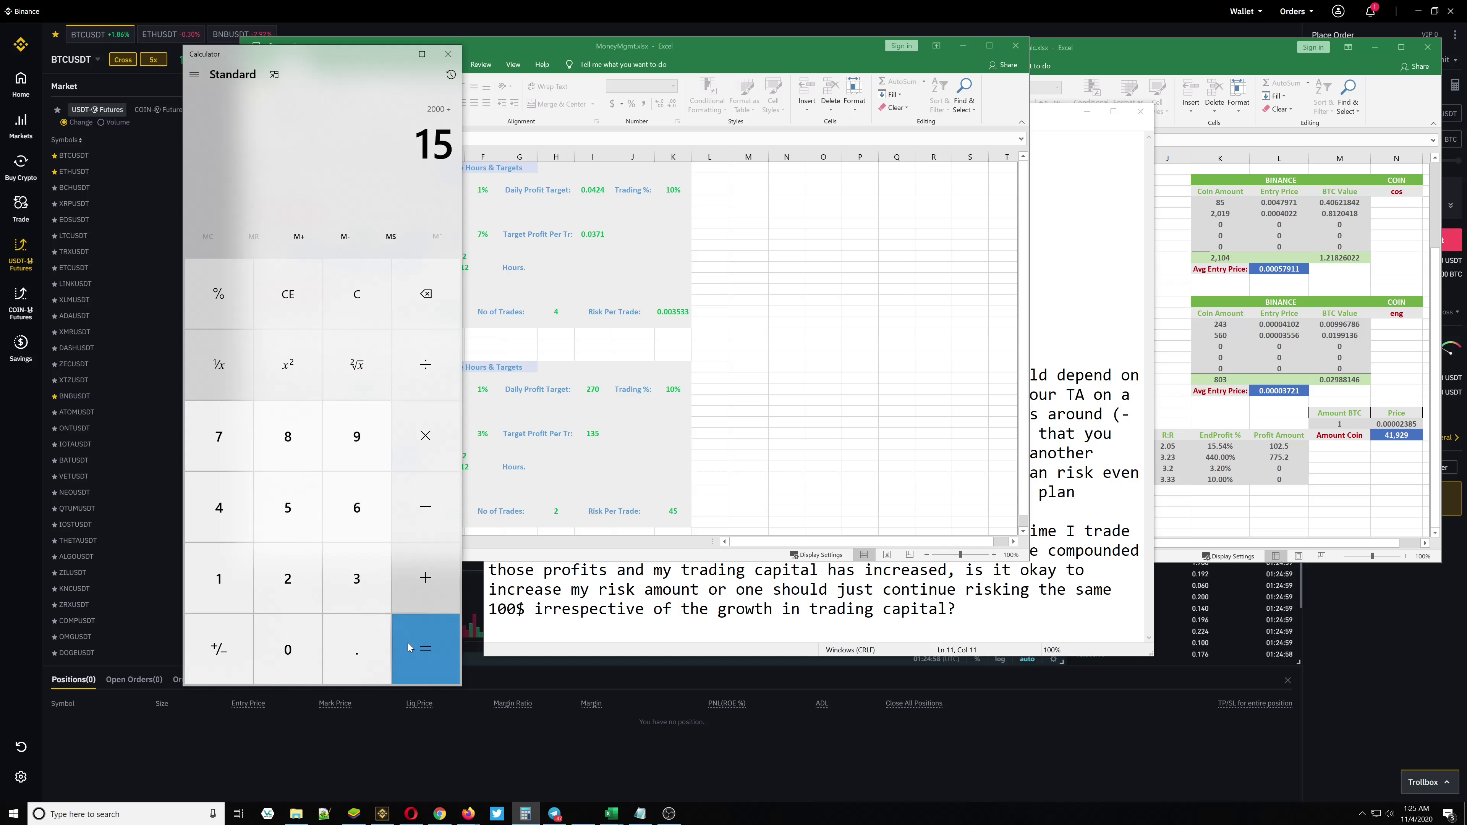
left_click(422, 644)
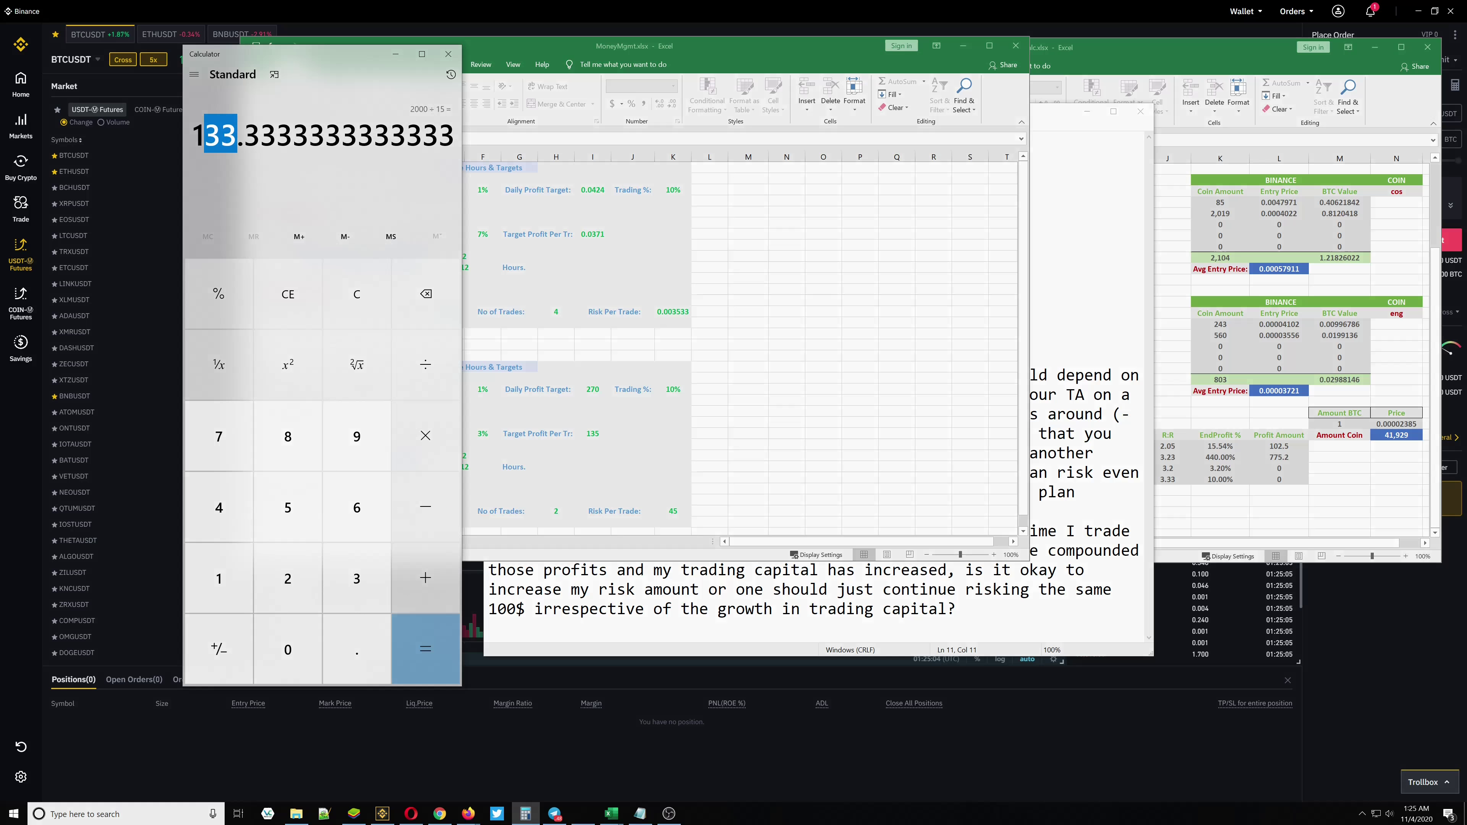
Return to the TradingView note and add 133. as its third line, followed by a new line.
key("alt+Tab")
type("1")
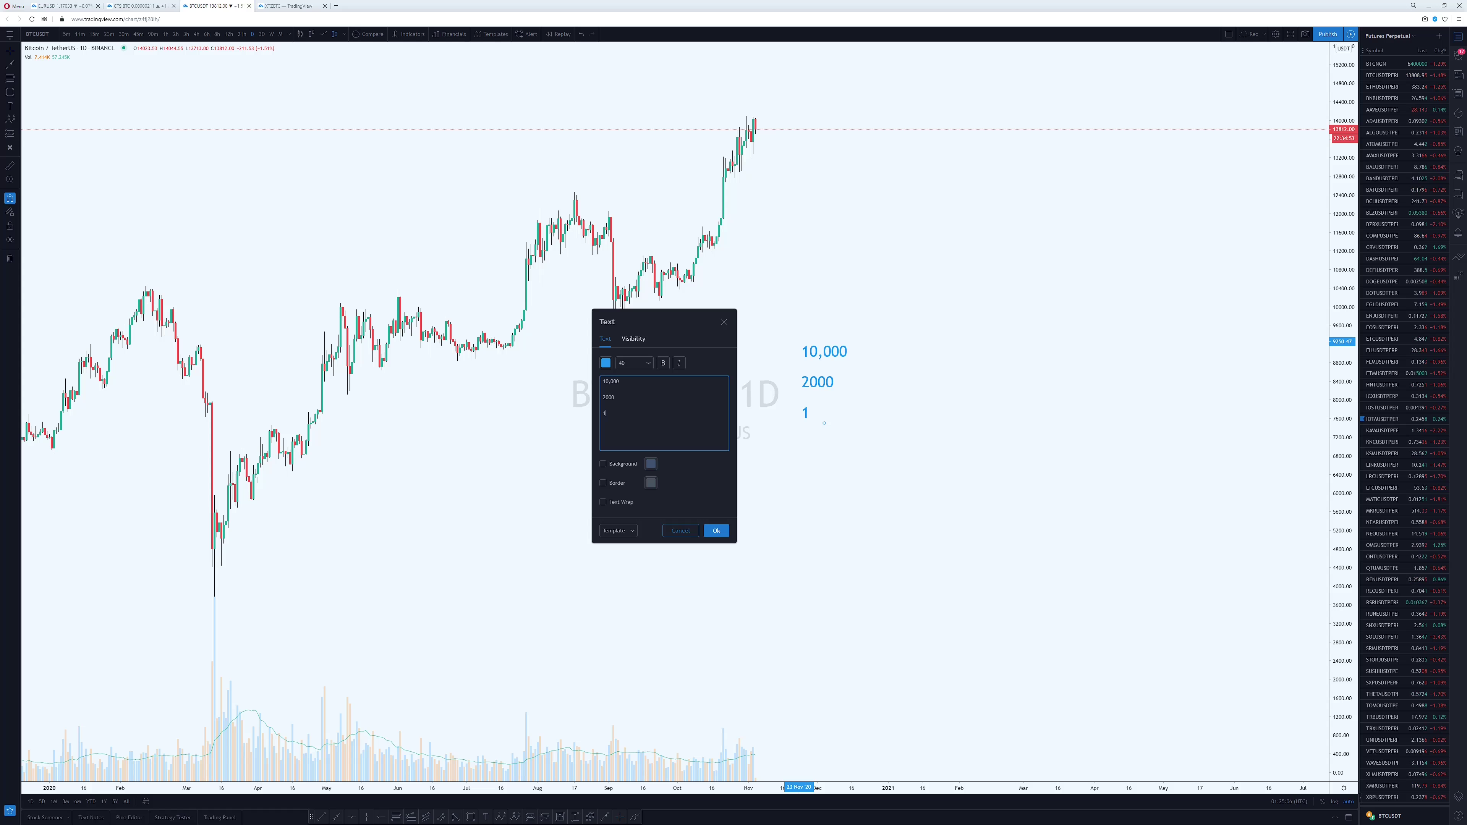
type("33.")
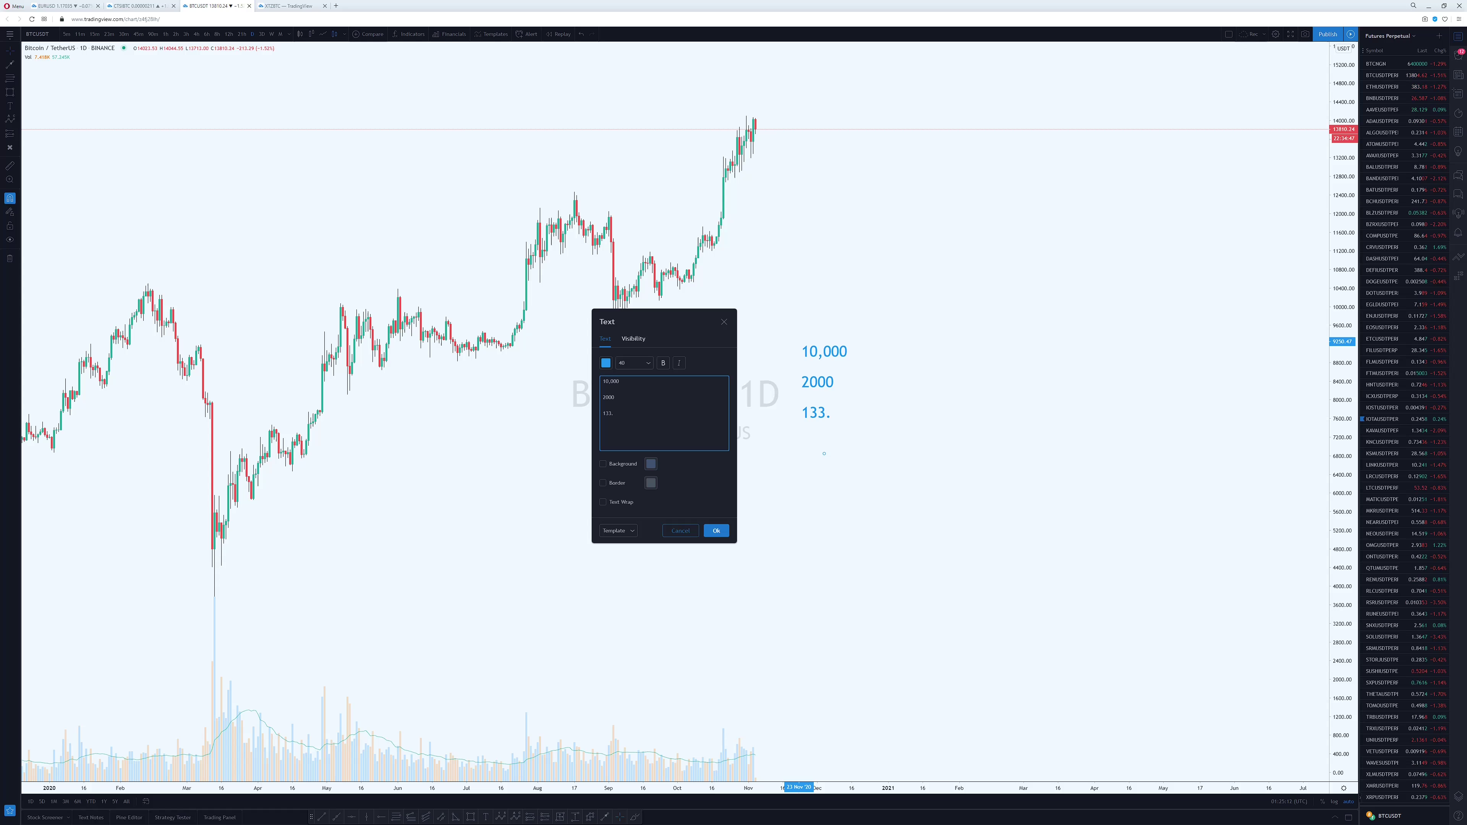
key("Return")
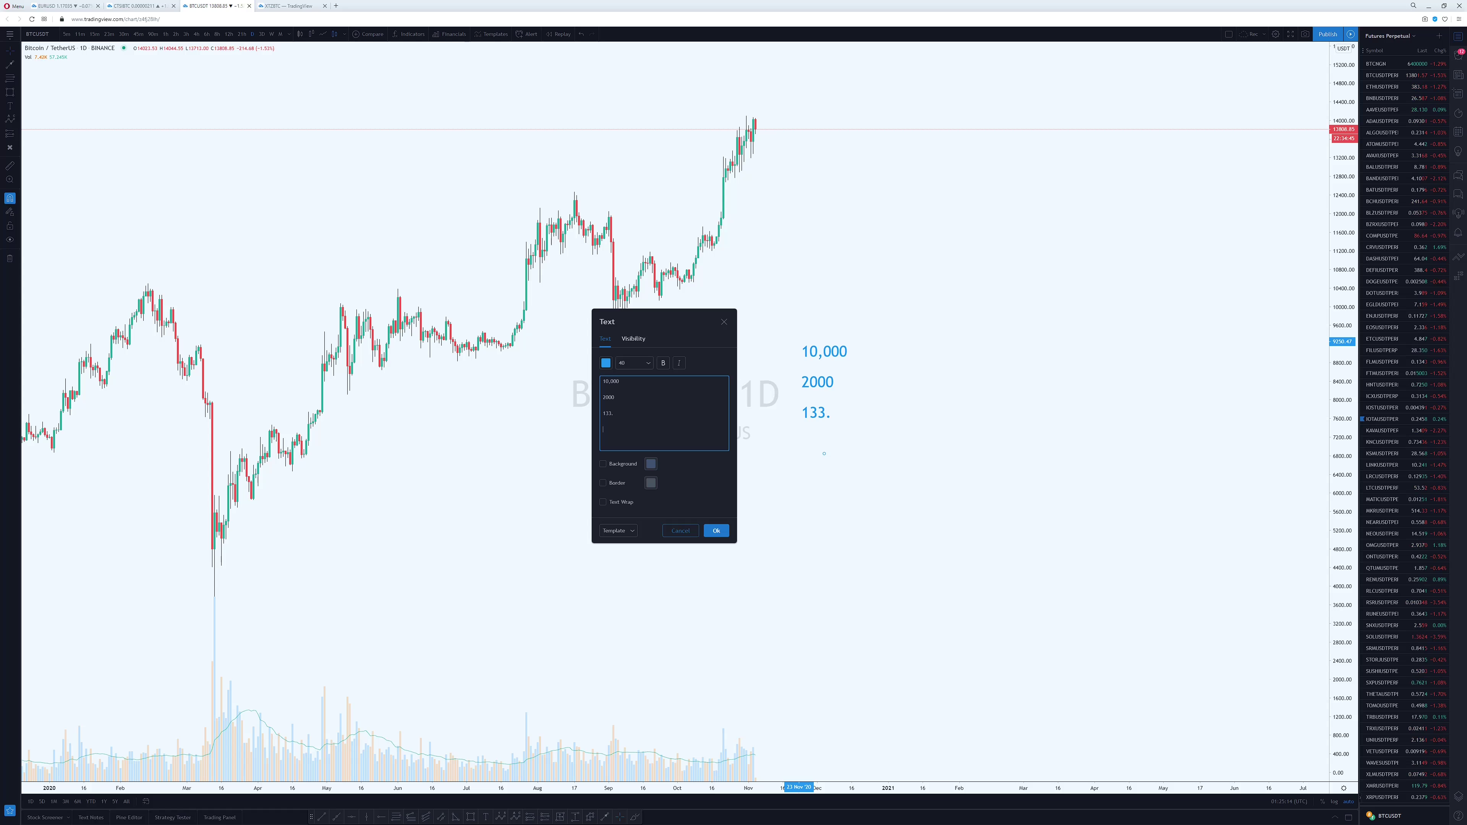
Switch to the MoneyMgmt workbook in Excel and set the upper block's Balance in C3 to 10000.
key("alt+Tab")
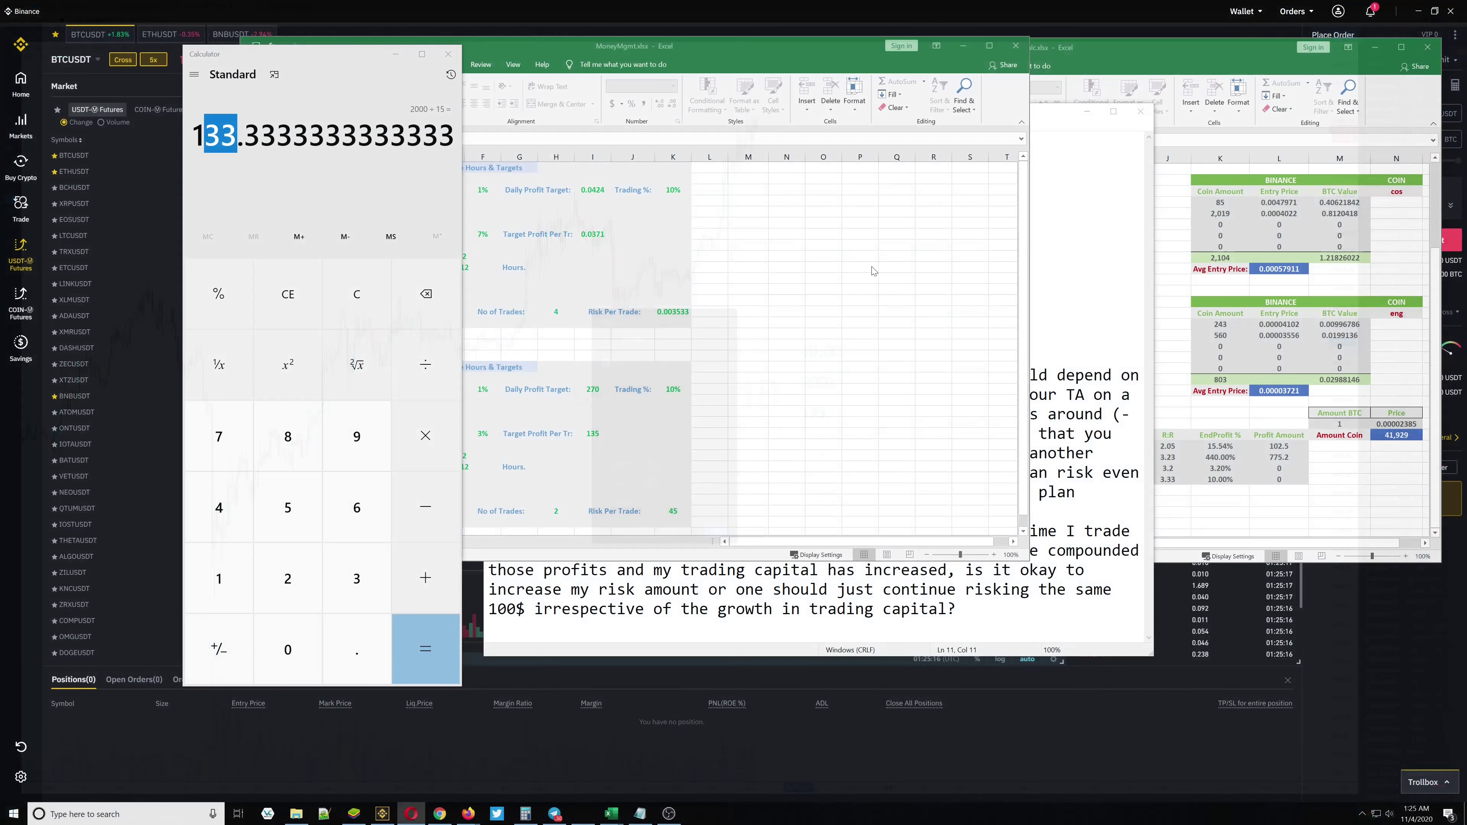
left_click(727, 58)
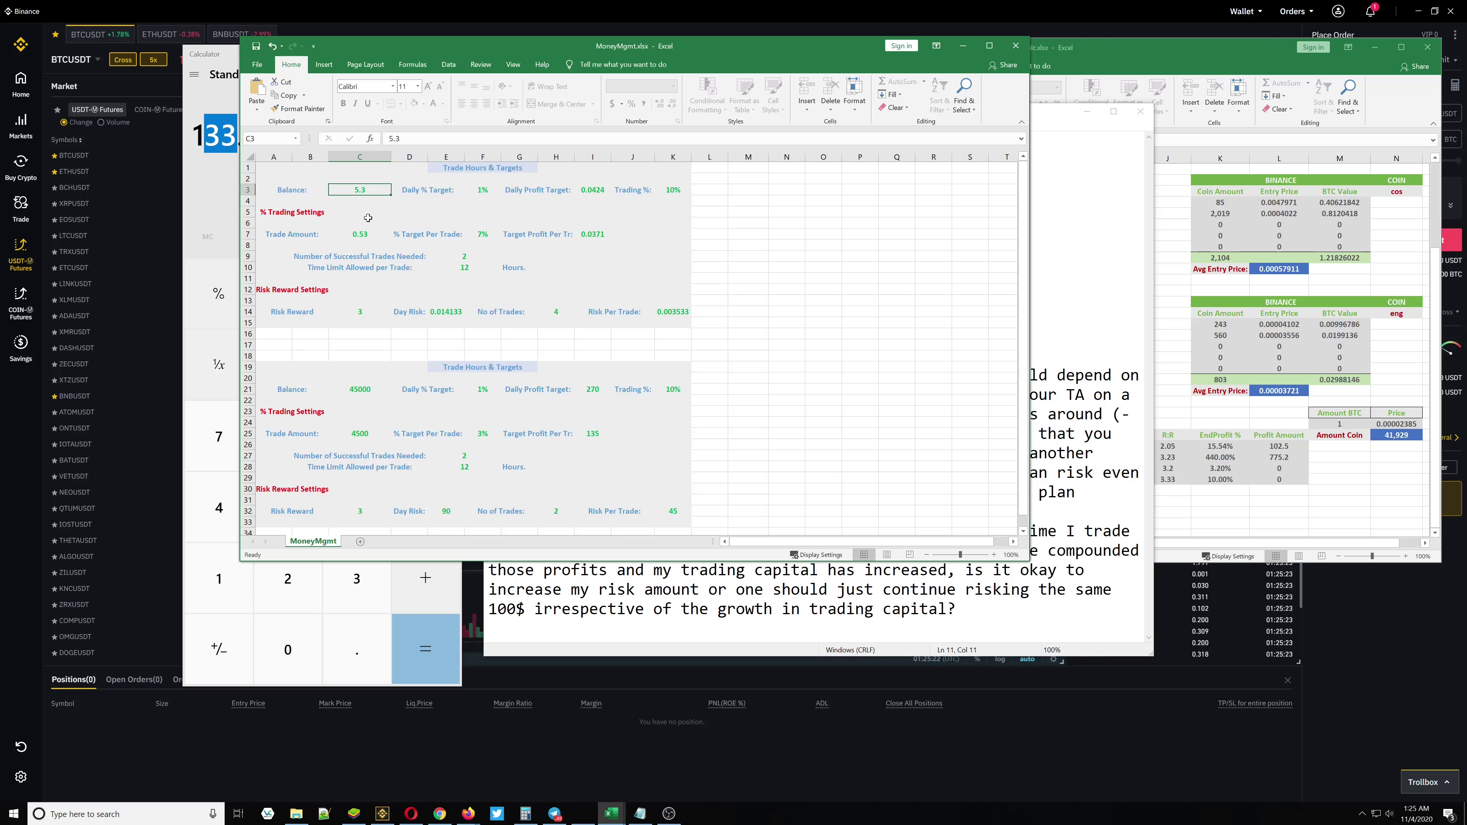
type("1000")
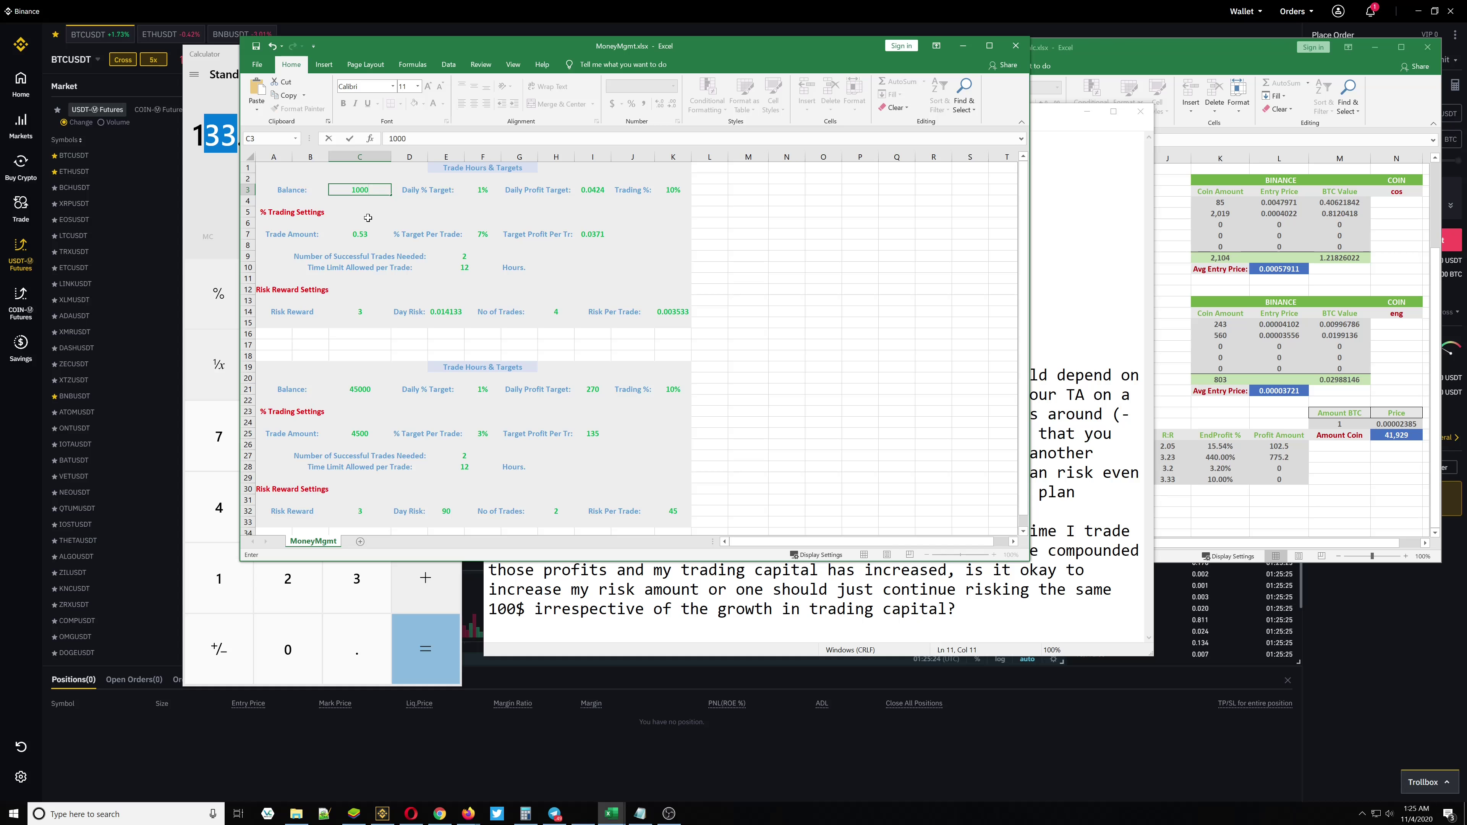
type("0")
key("Tab")
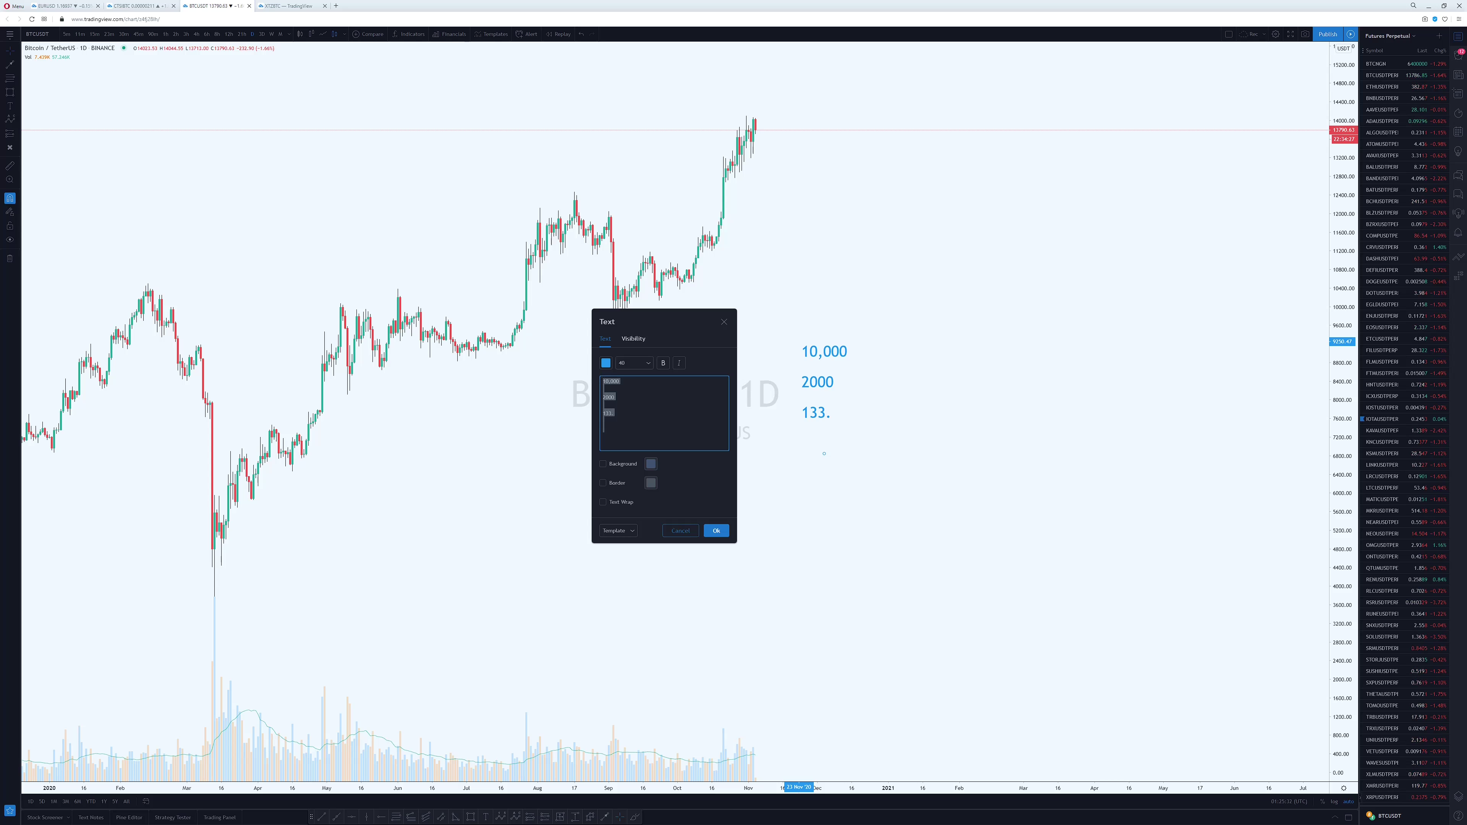
Use Calculator to work out 133 as a percentage of 10000: divide 133 by 10000 and multiply by 100.
left_click(614, 413)
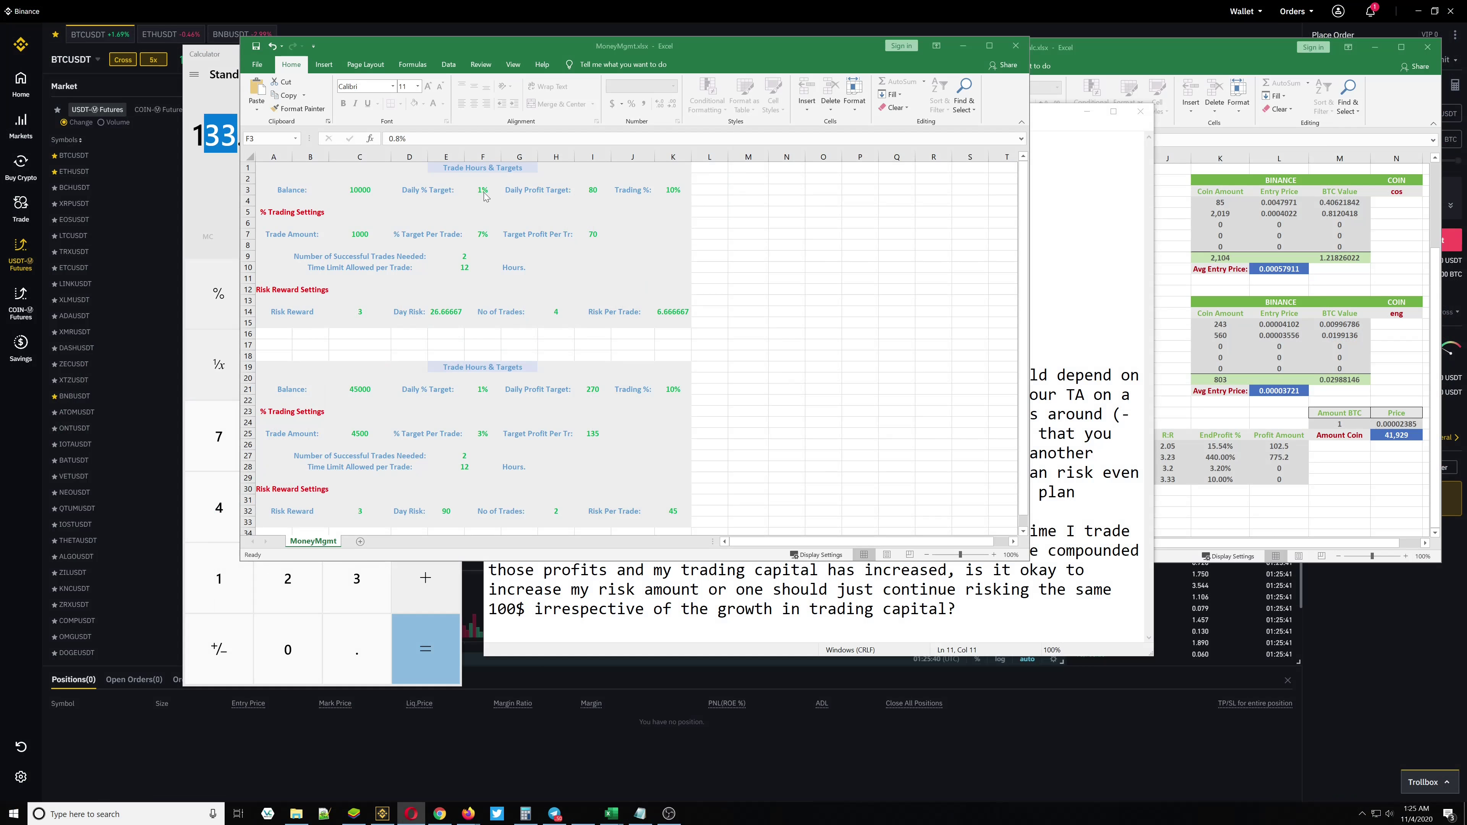
left_click(481, 193)
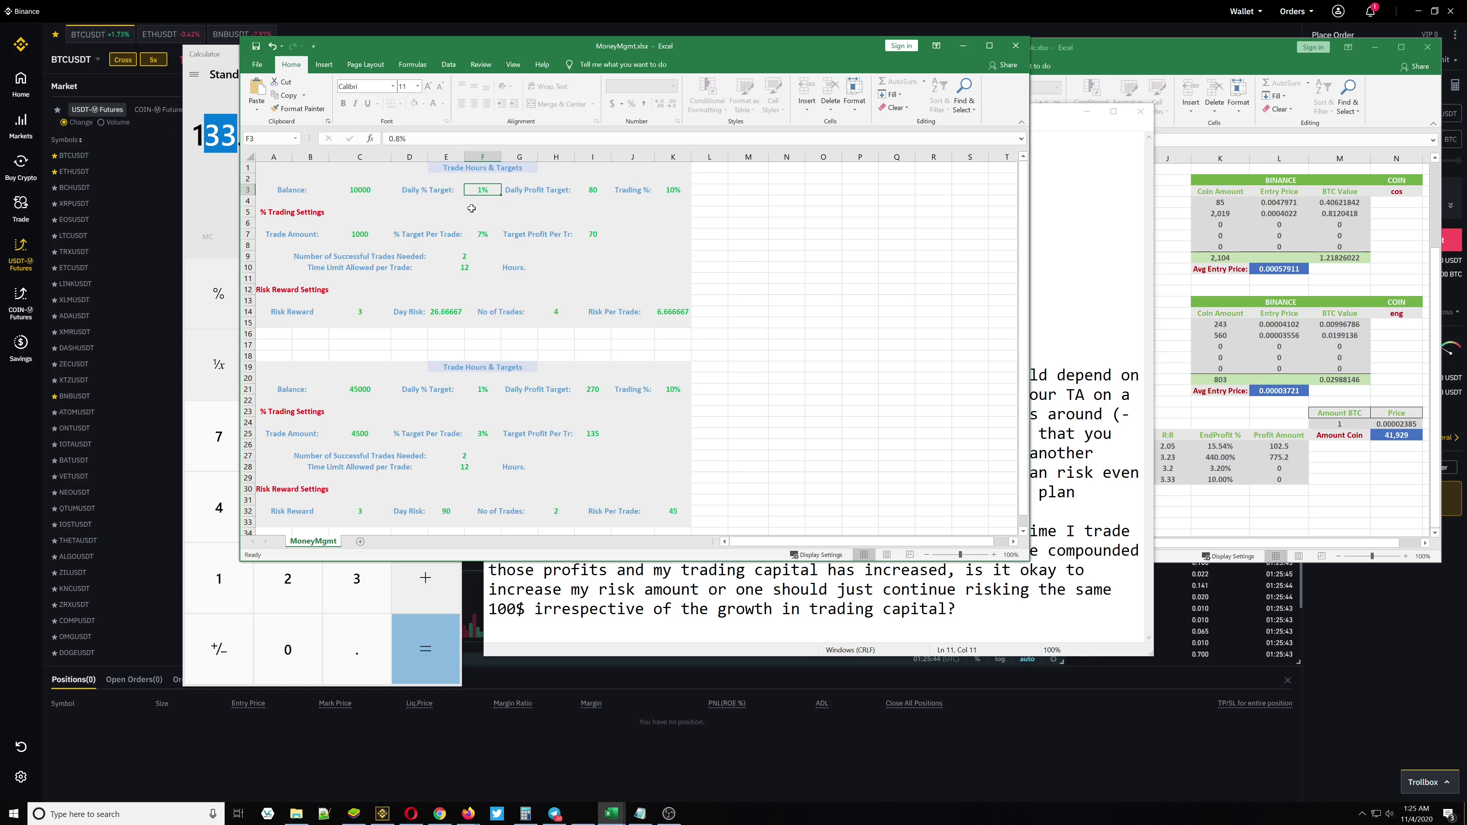
left_click(202, 174)
type("133")
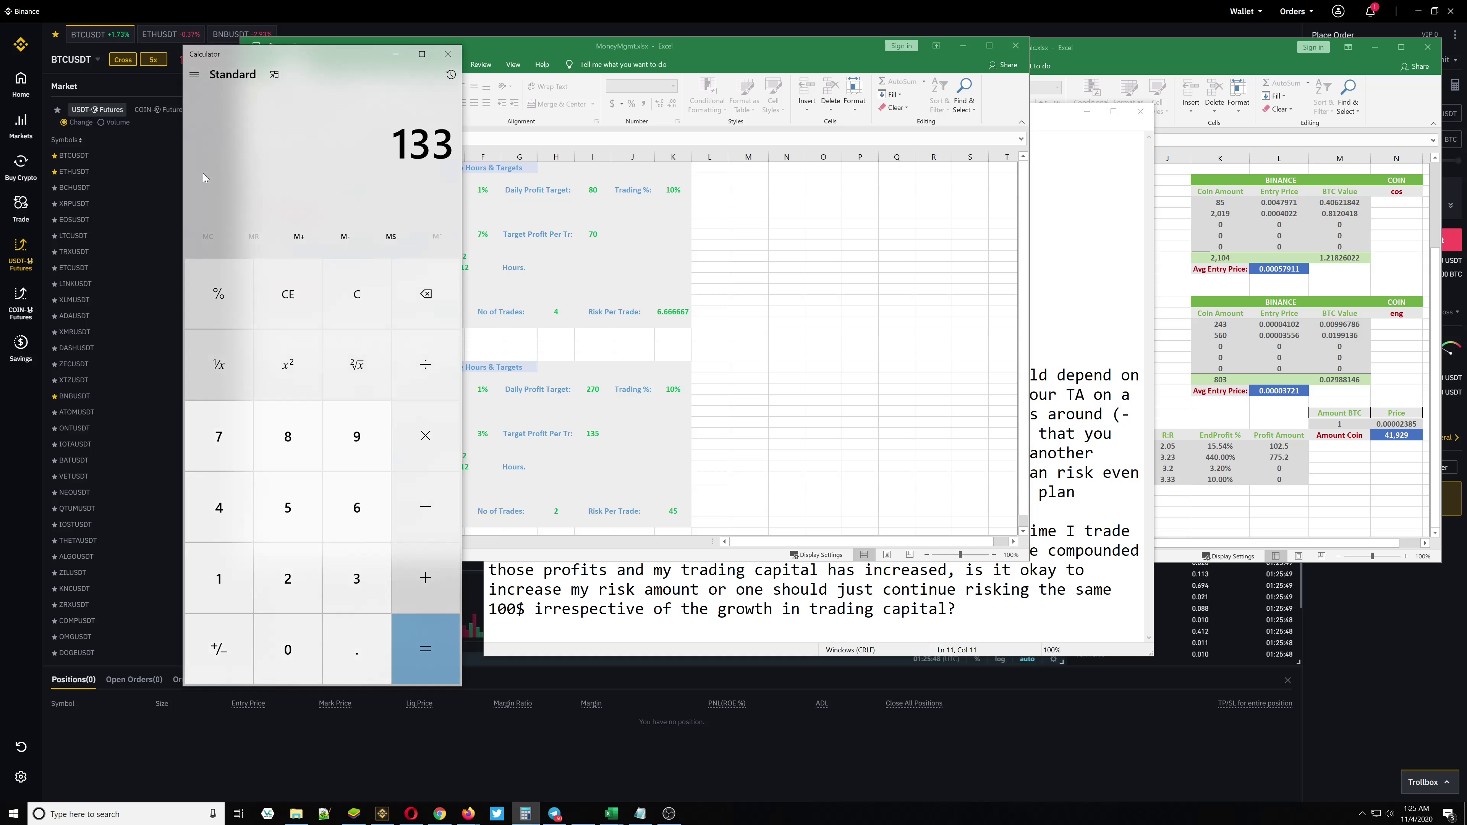
type("/10000")
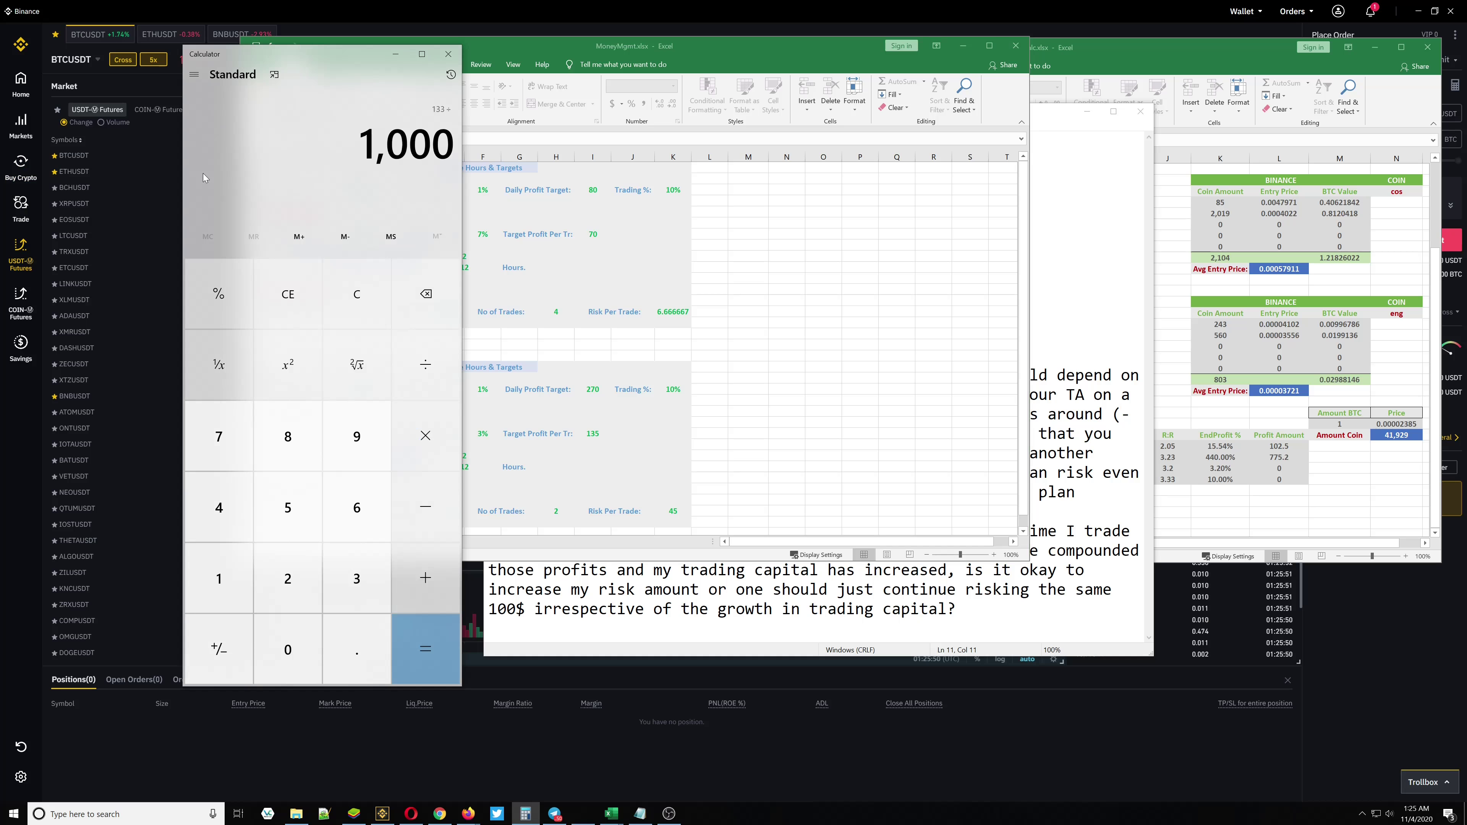
key("Return")
type("*100")
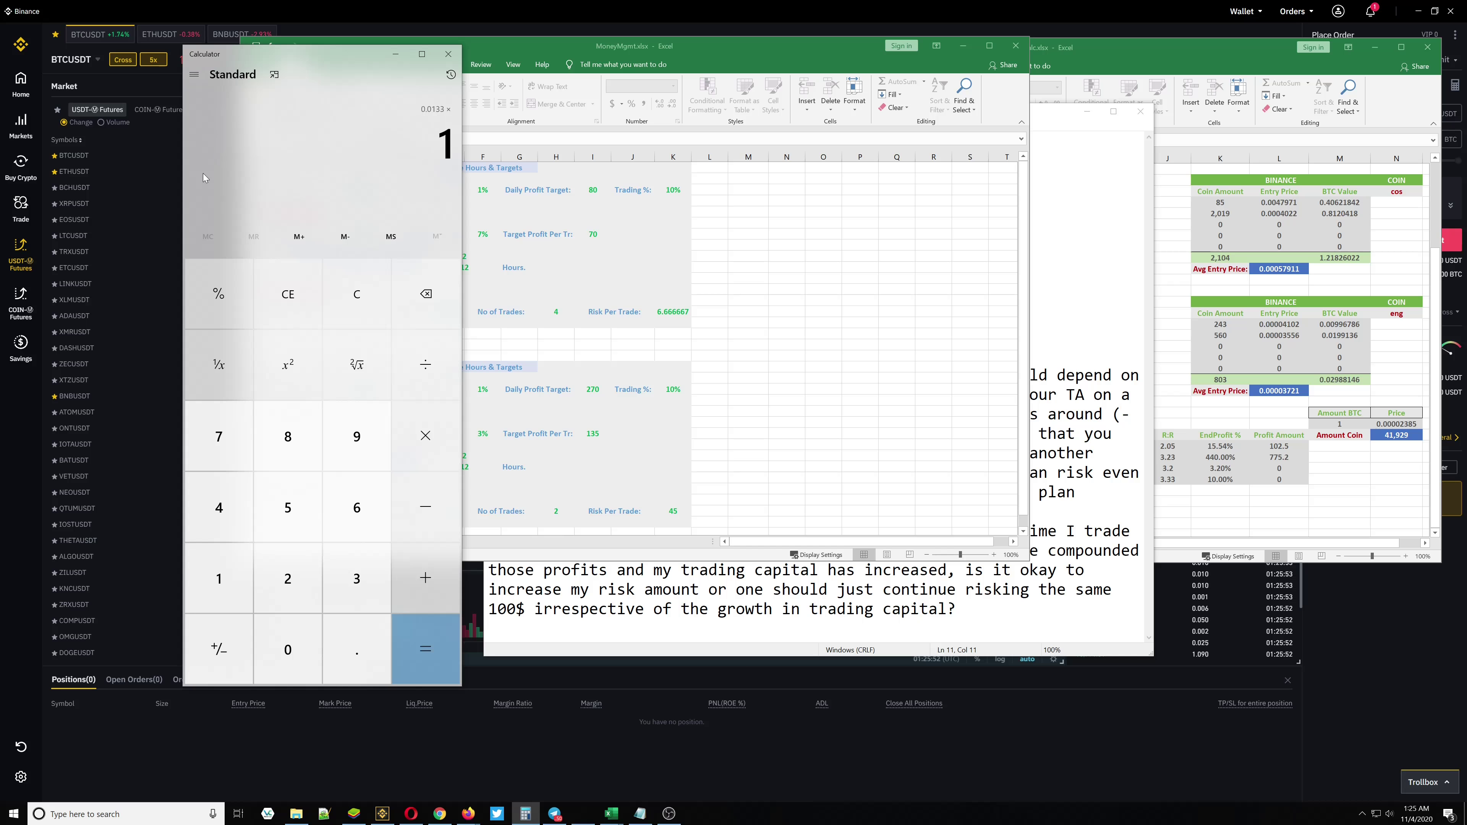
key("Return")
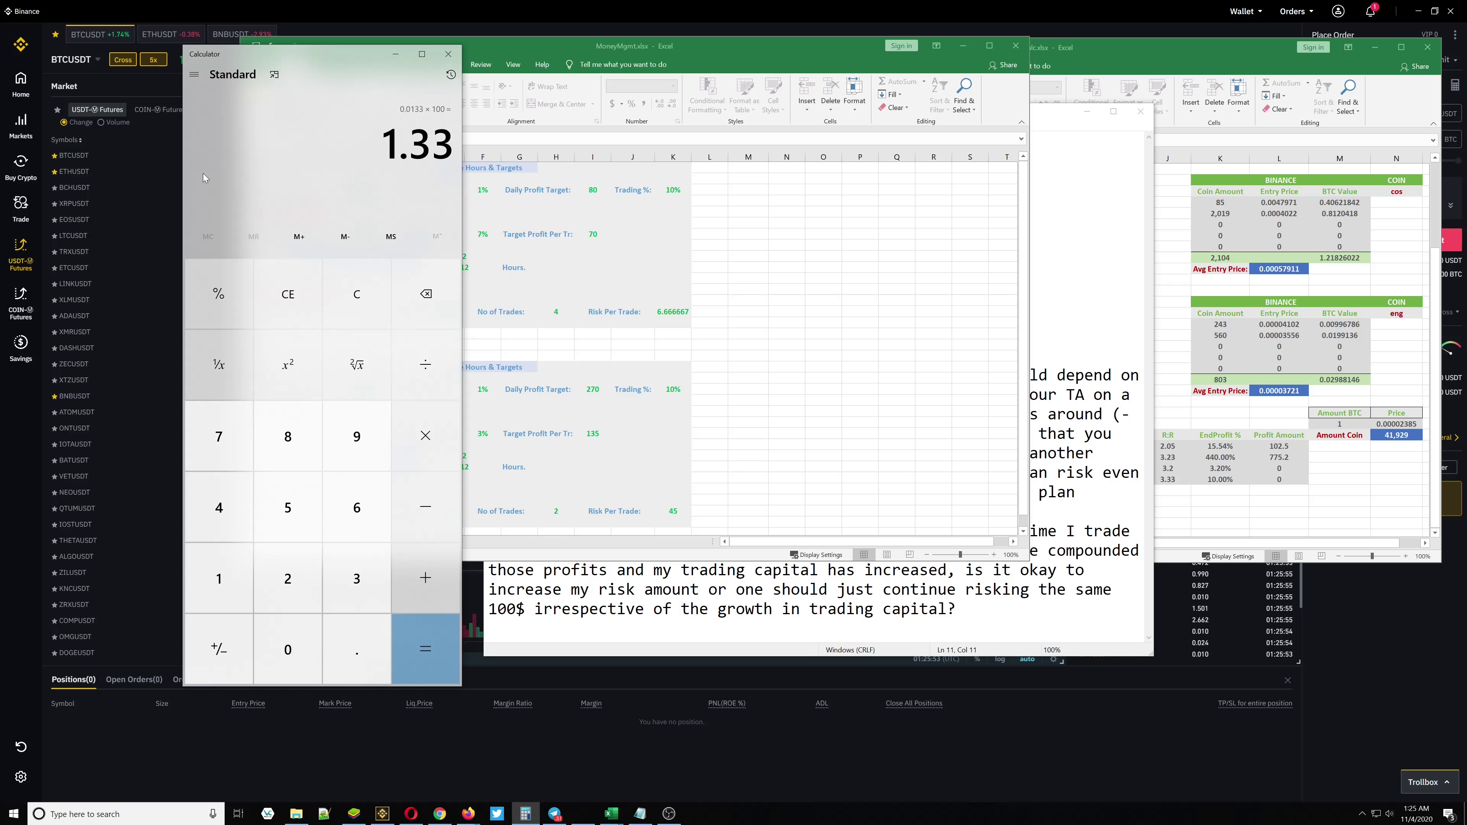
Back in the MoneyMgmt workbook, set the upper block's Daily % Target in F3 to 1.33%.
left_click(508, 38)
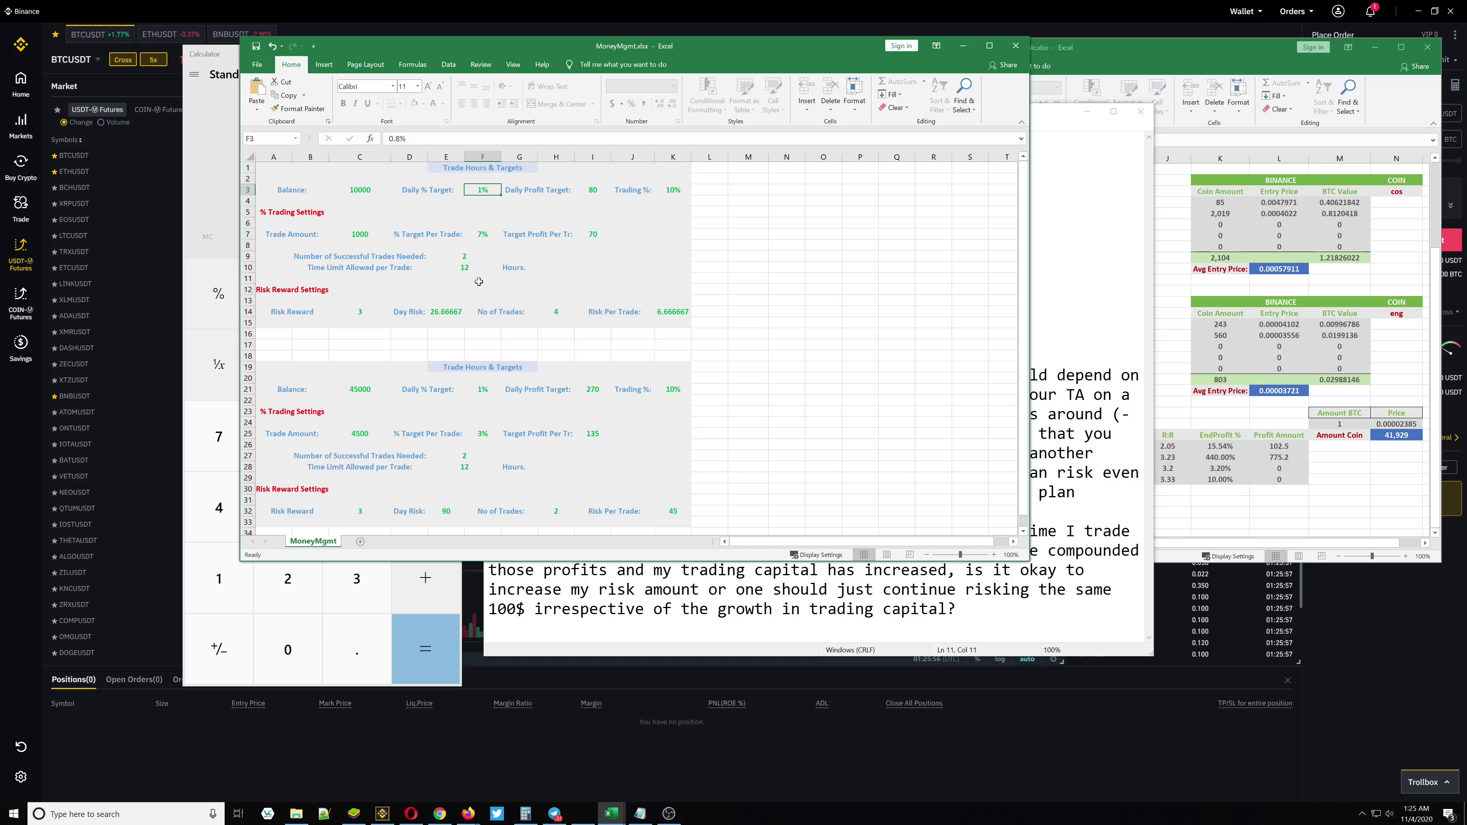
type("1.33")
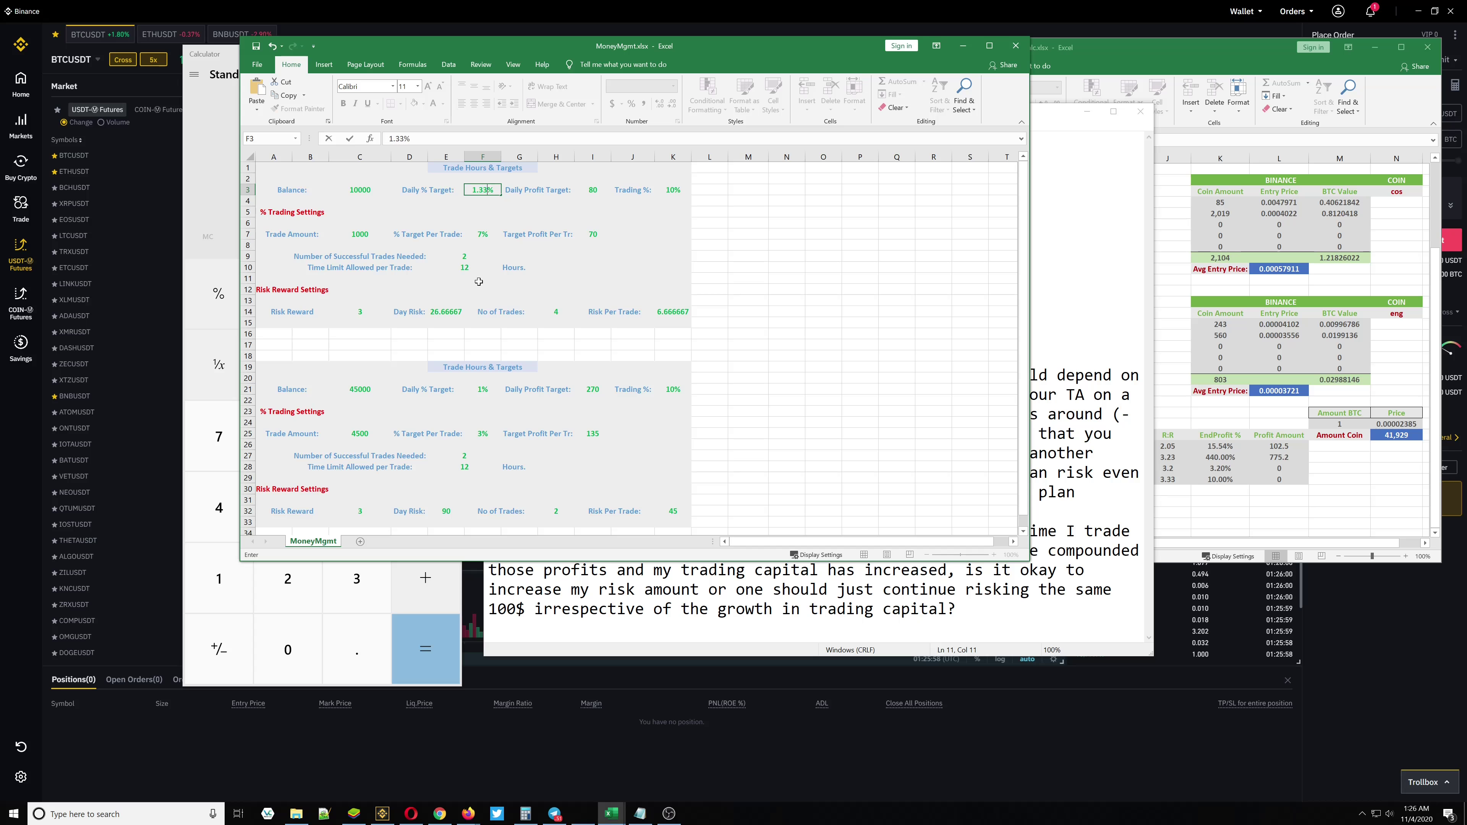
key("Tab")
key("Tab")
key("Tab")
key("Tab")
key("Tab")
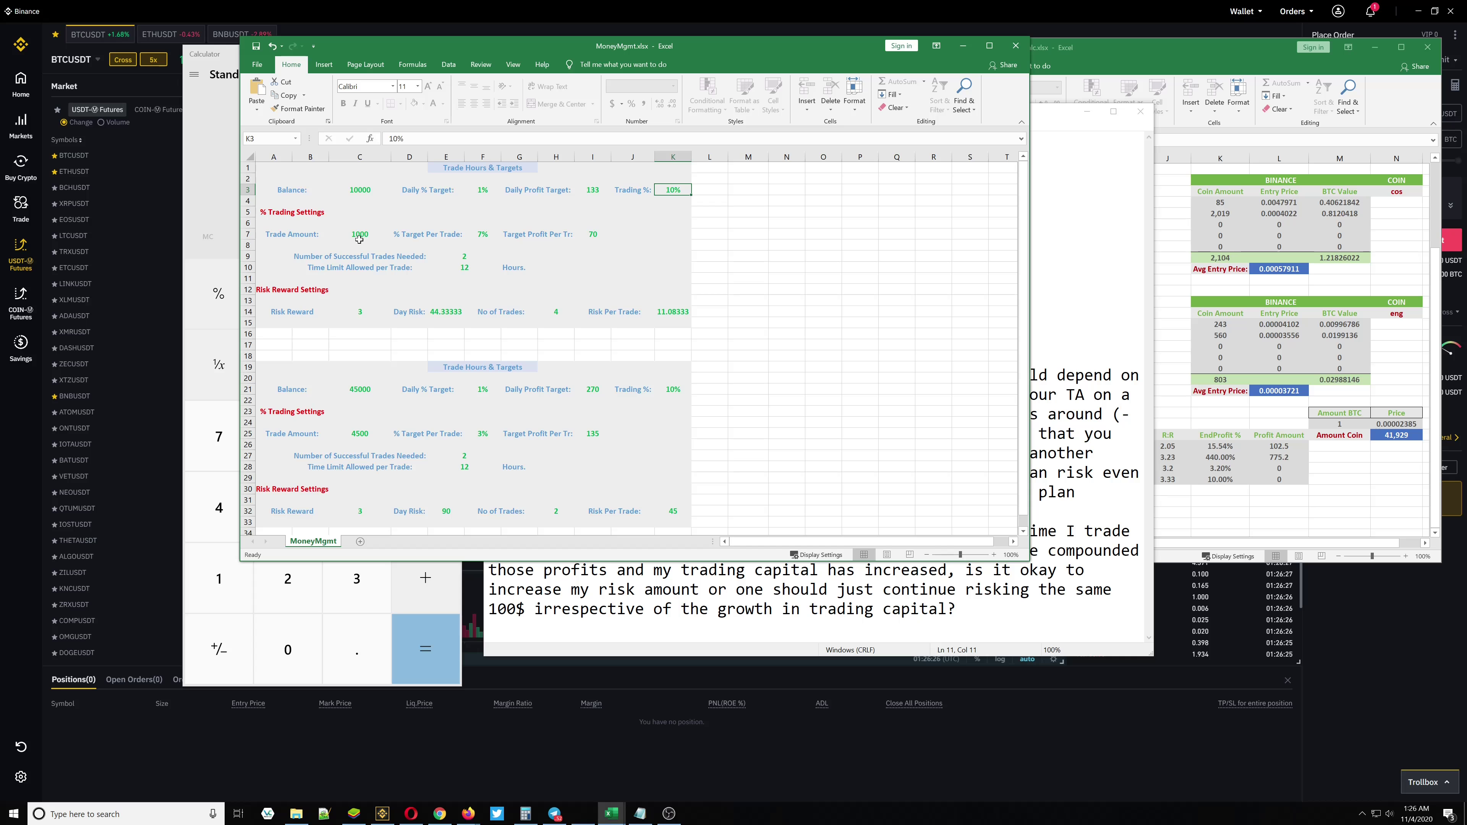
Set the upper block's % Target Per Trade in F7 to 15%.
left_click(482, 236)
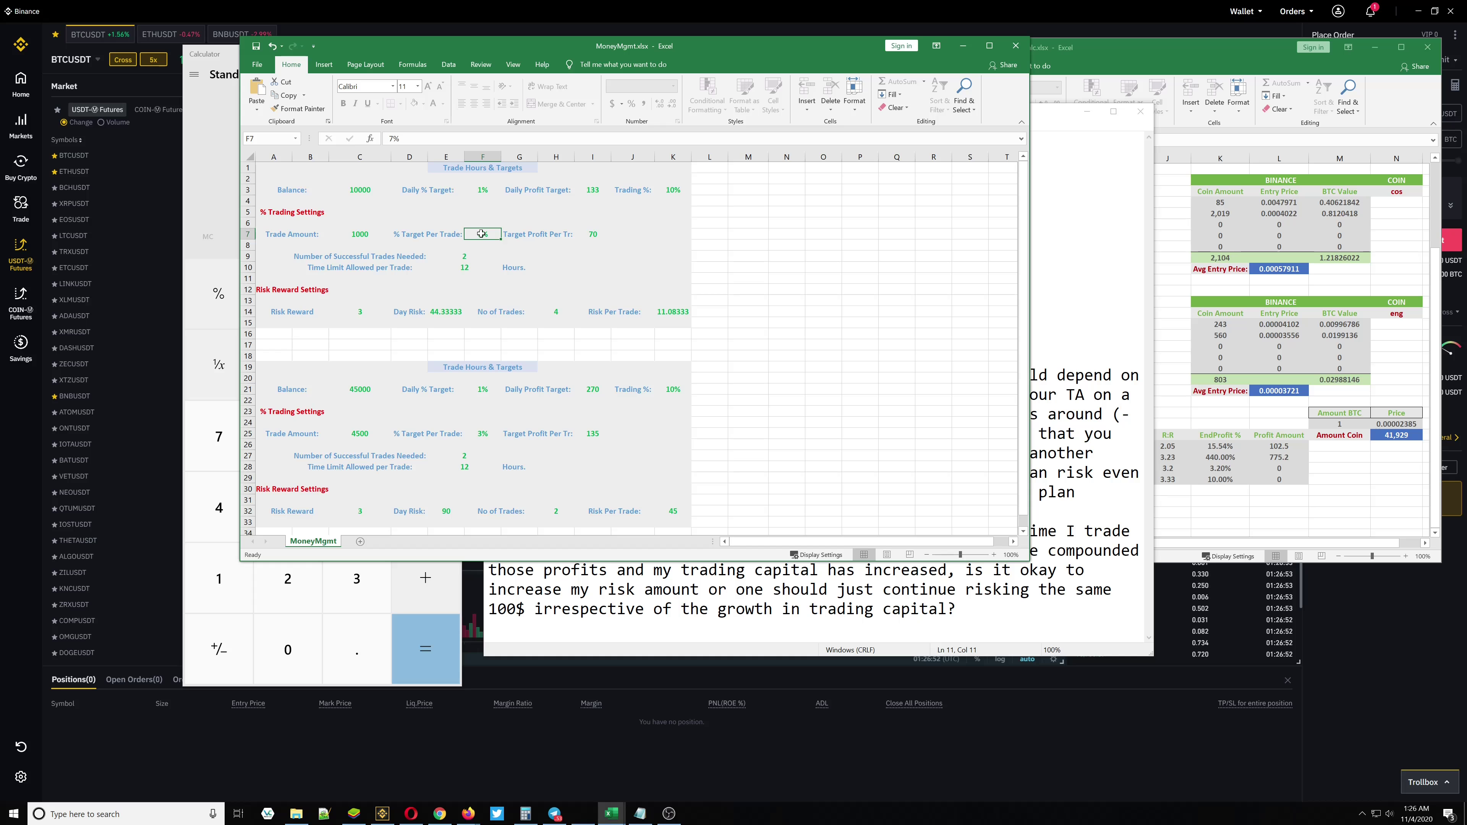
type("15")
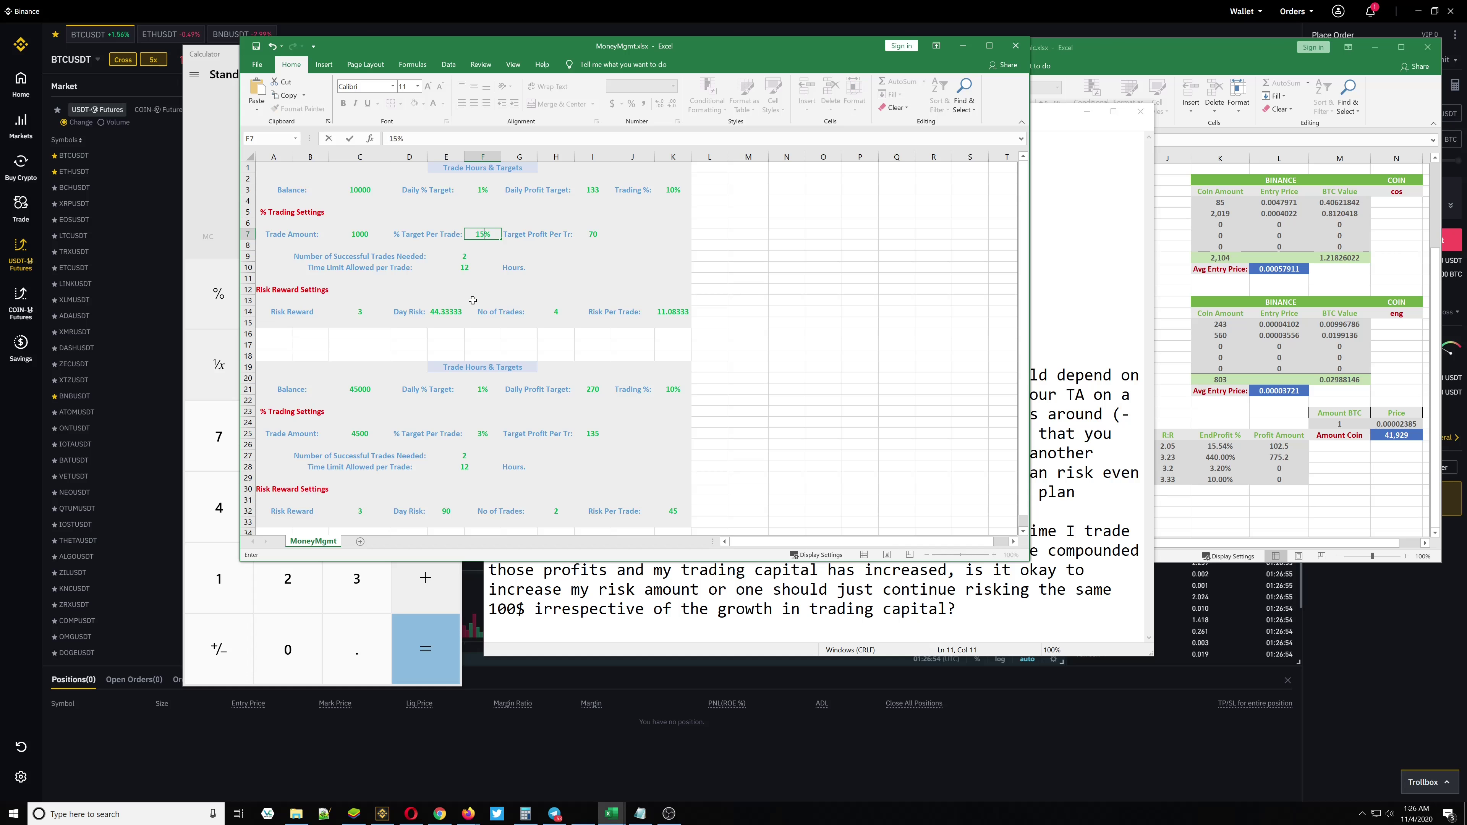
left_click(359, 311)
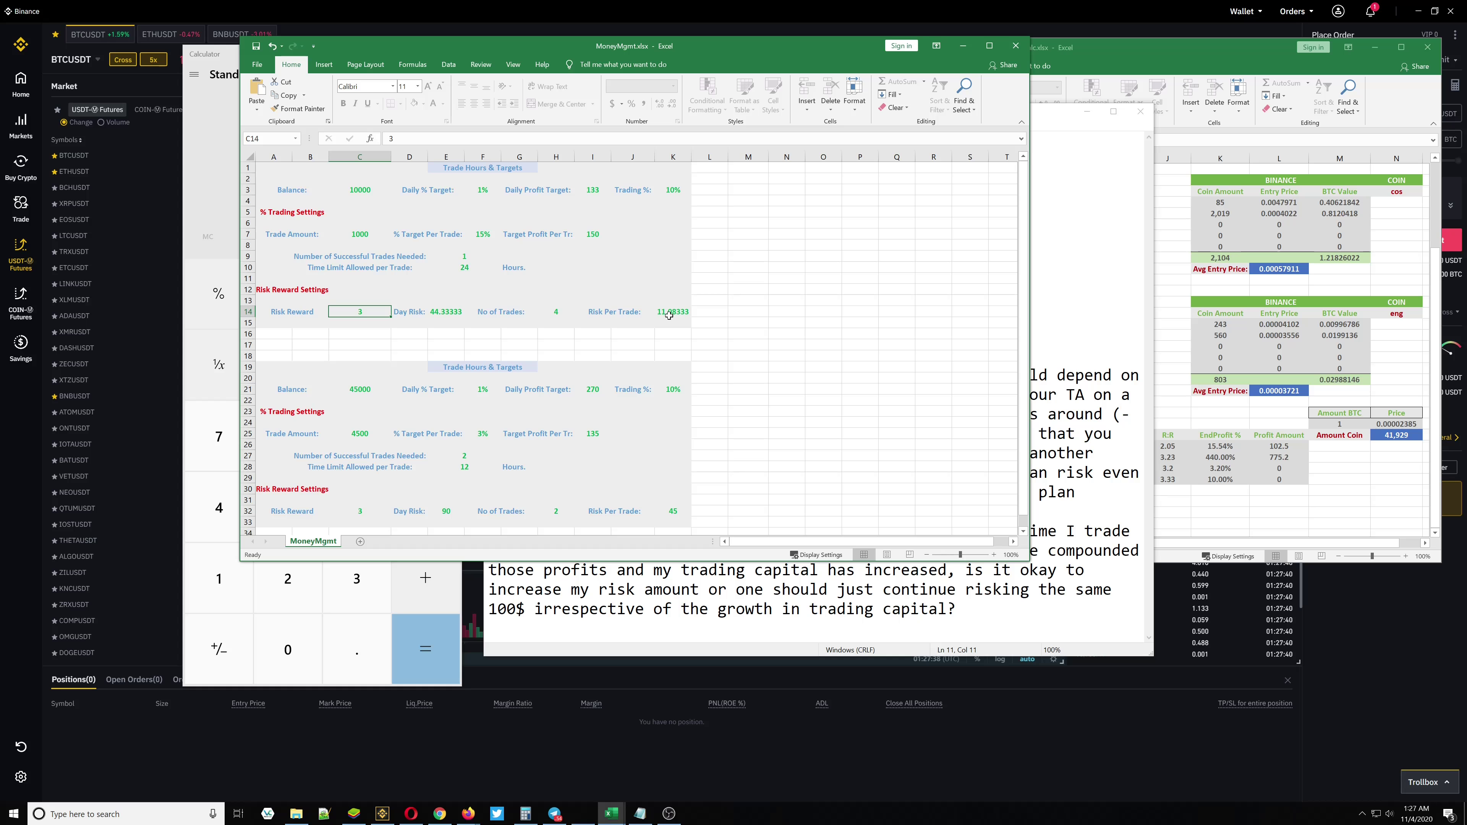
Set the upper block's No of Trades in H14 to 1 under Risk Reward Settings.
left_click(553, 313)
type("1")
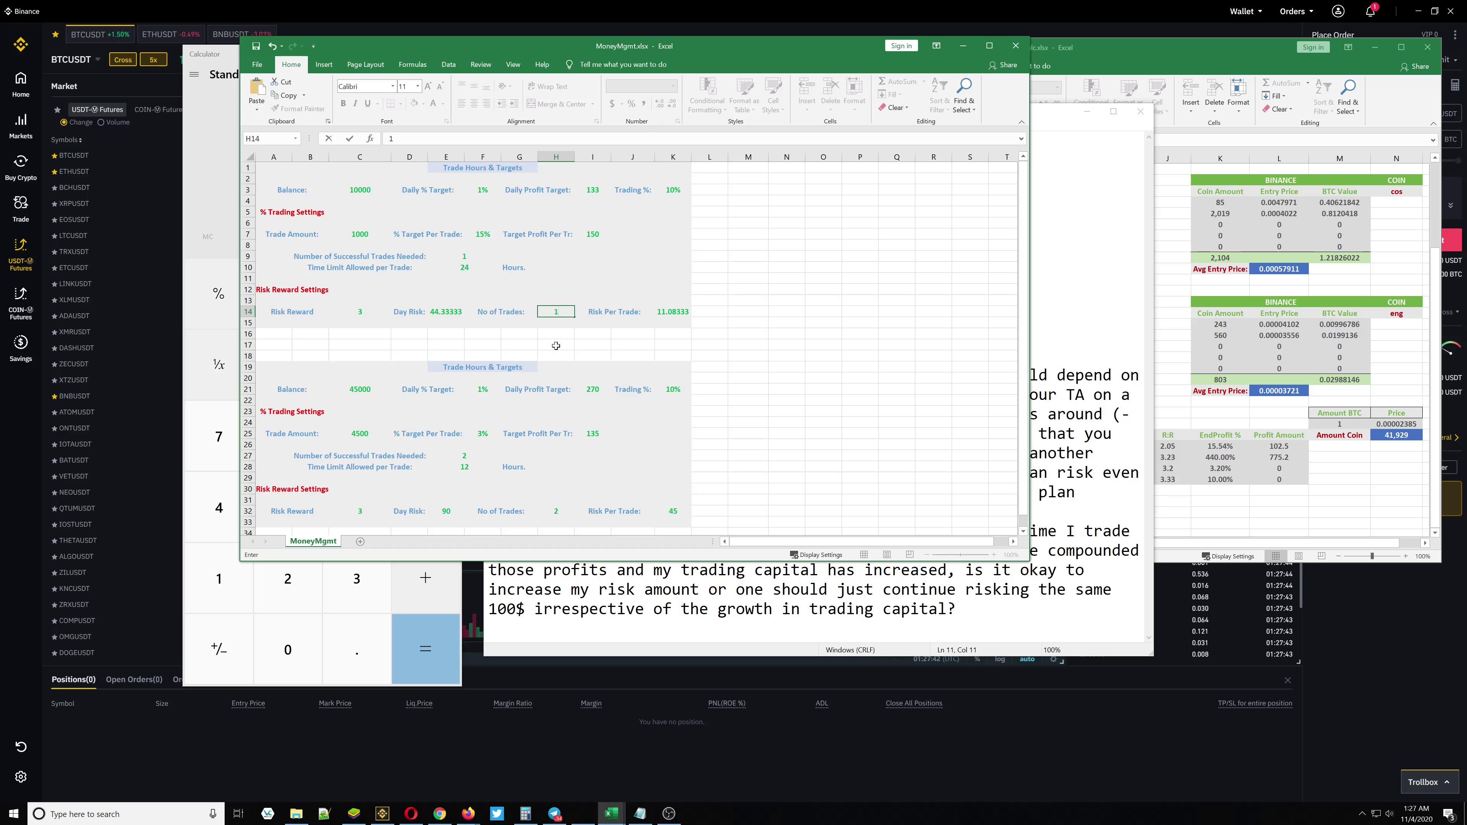
key("Return")
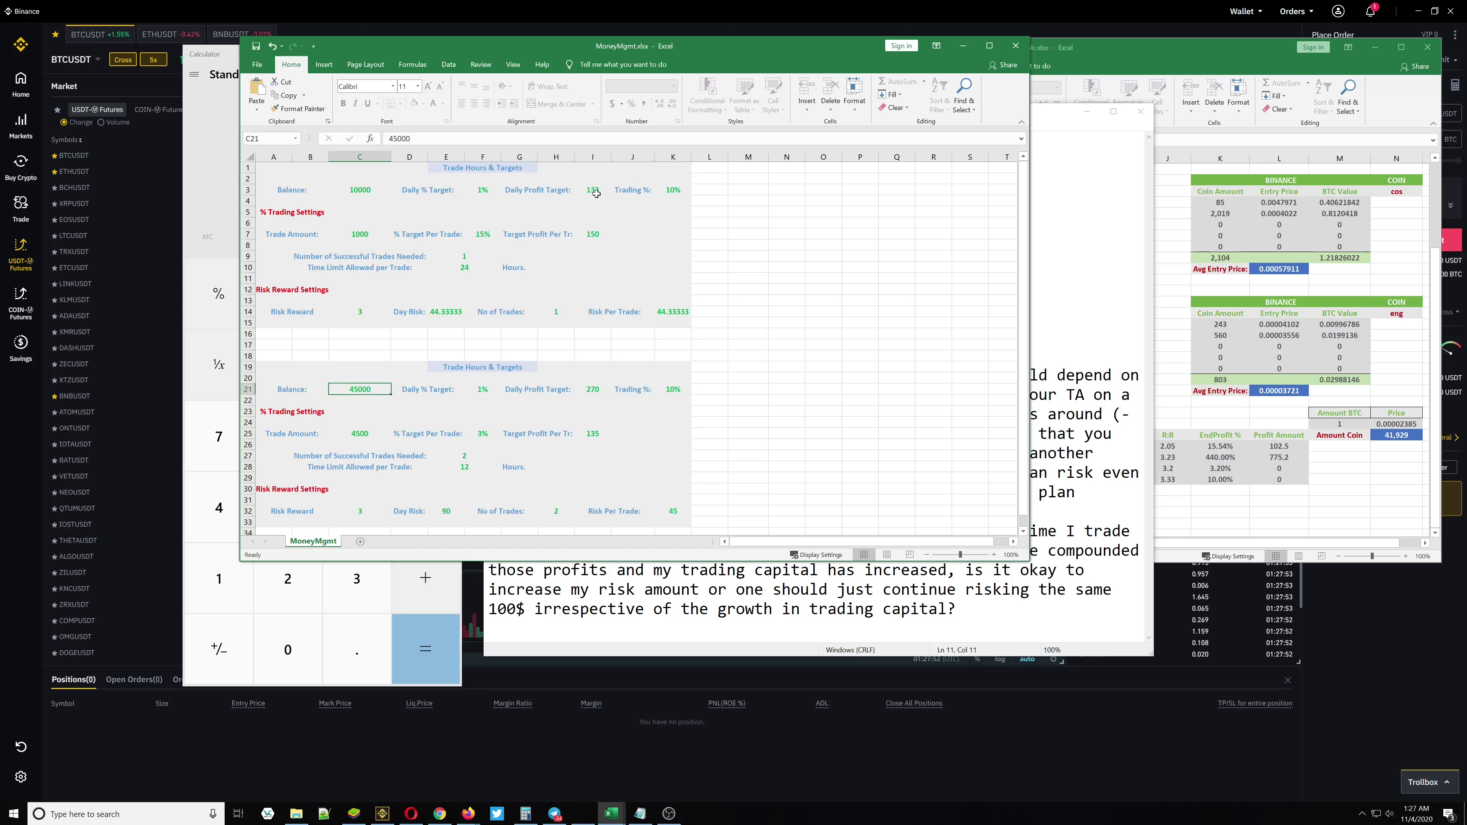
Multiply 44.333 by 3 in Calculator to check the risk-reward target, and return to the MoneyMgmt workbook.
left_click(201, 112)
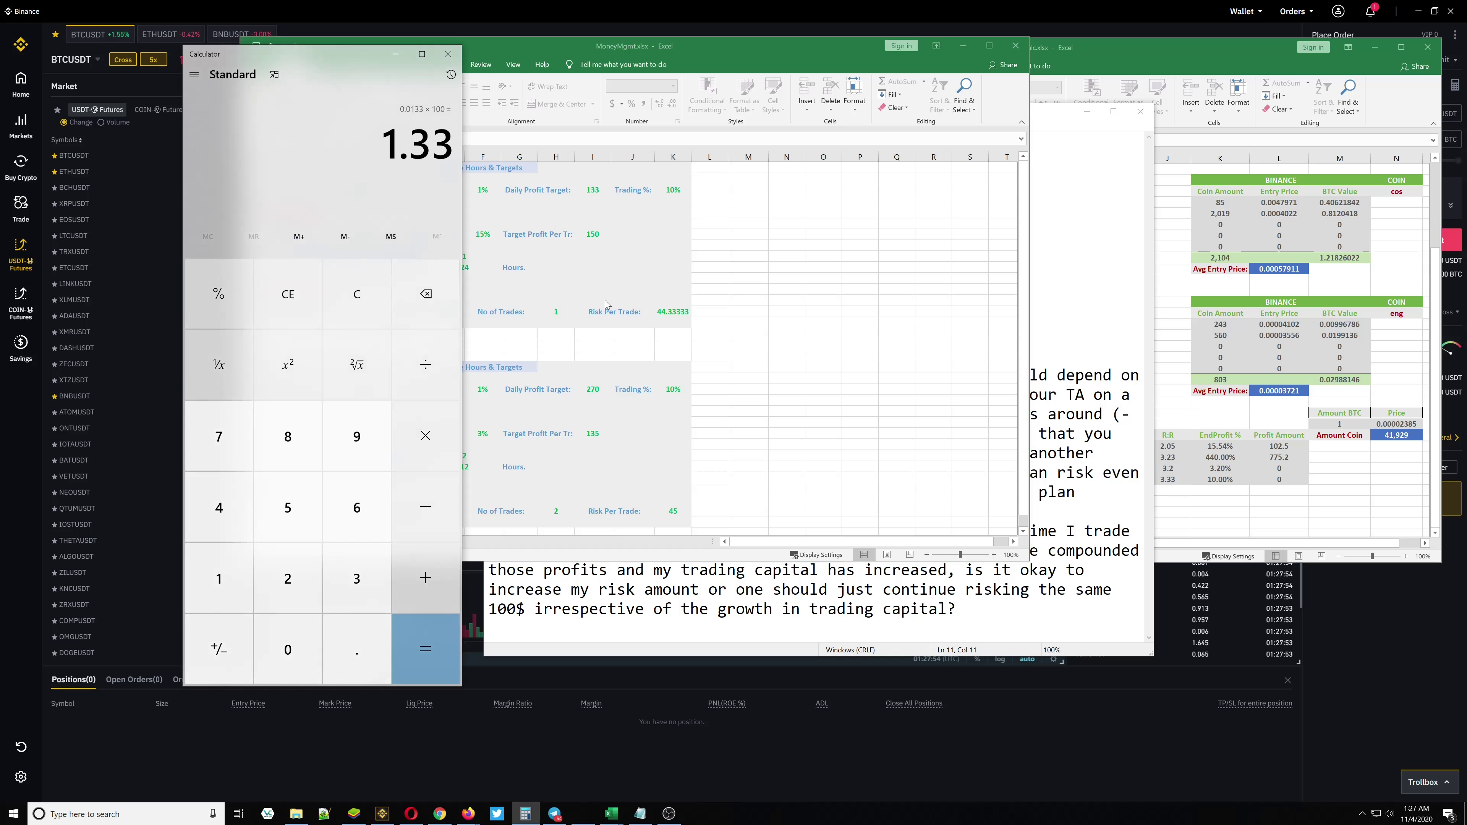
type("44")
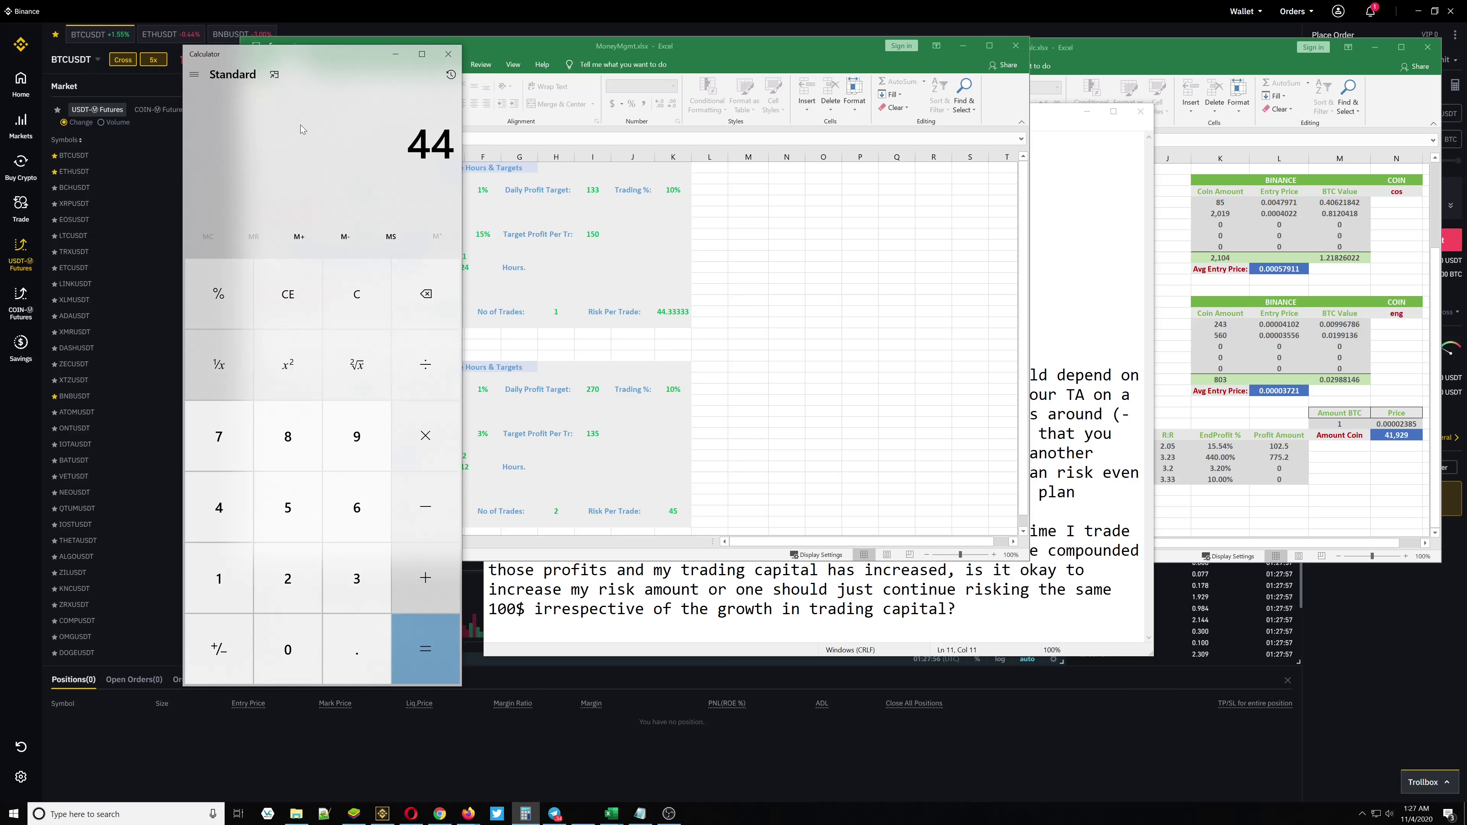
type(".333")
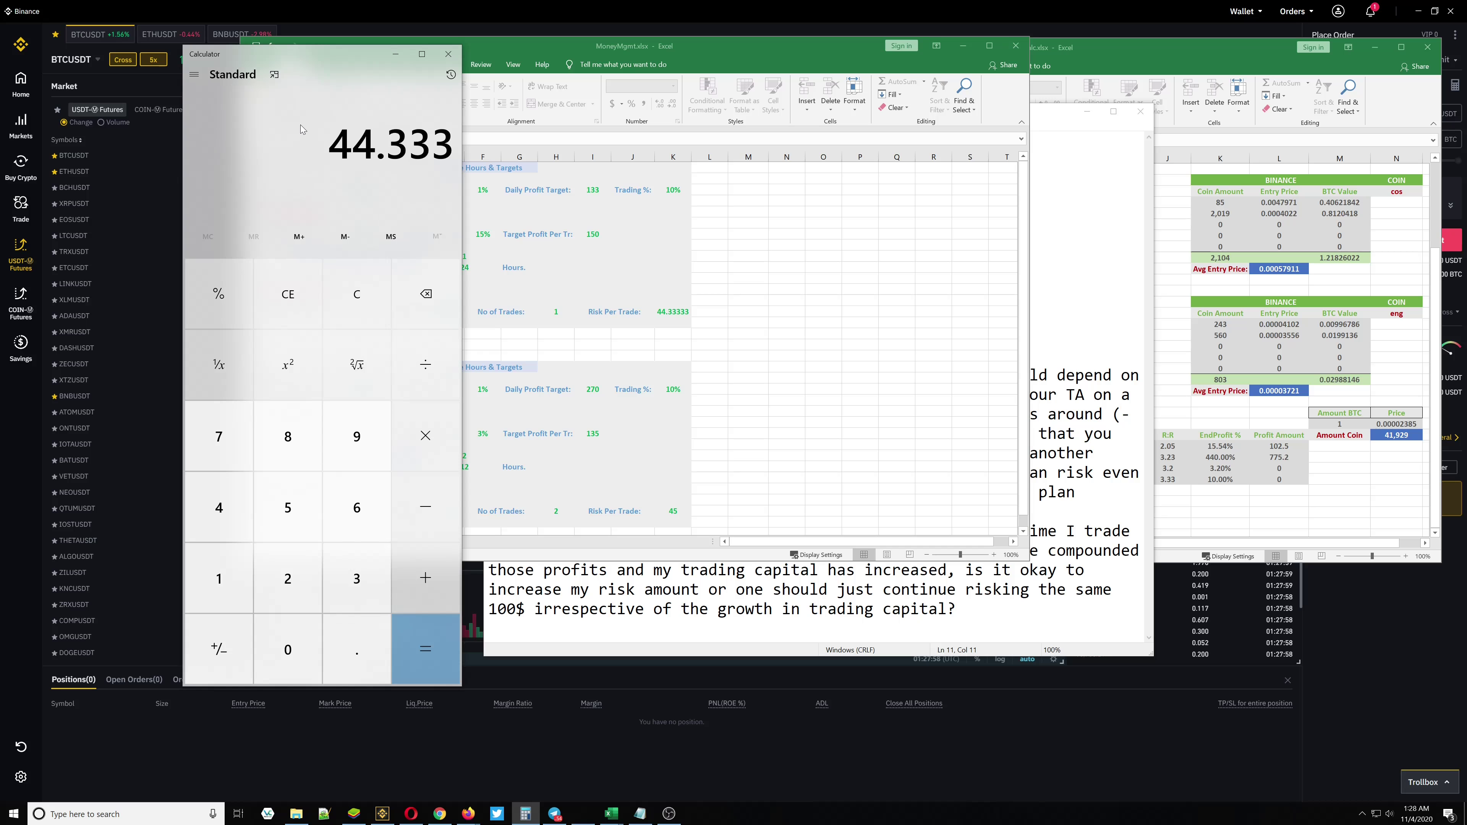
type("*3")
key("Return")
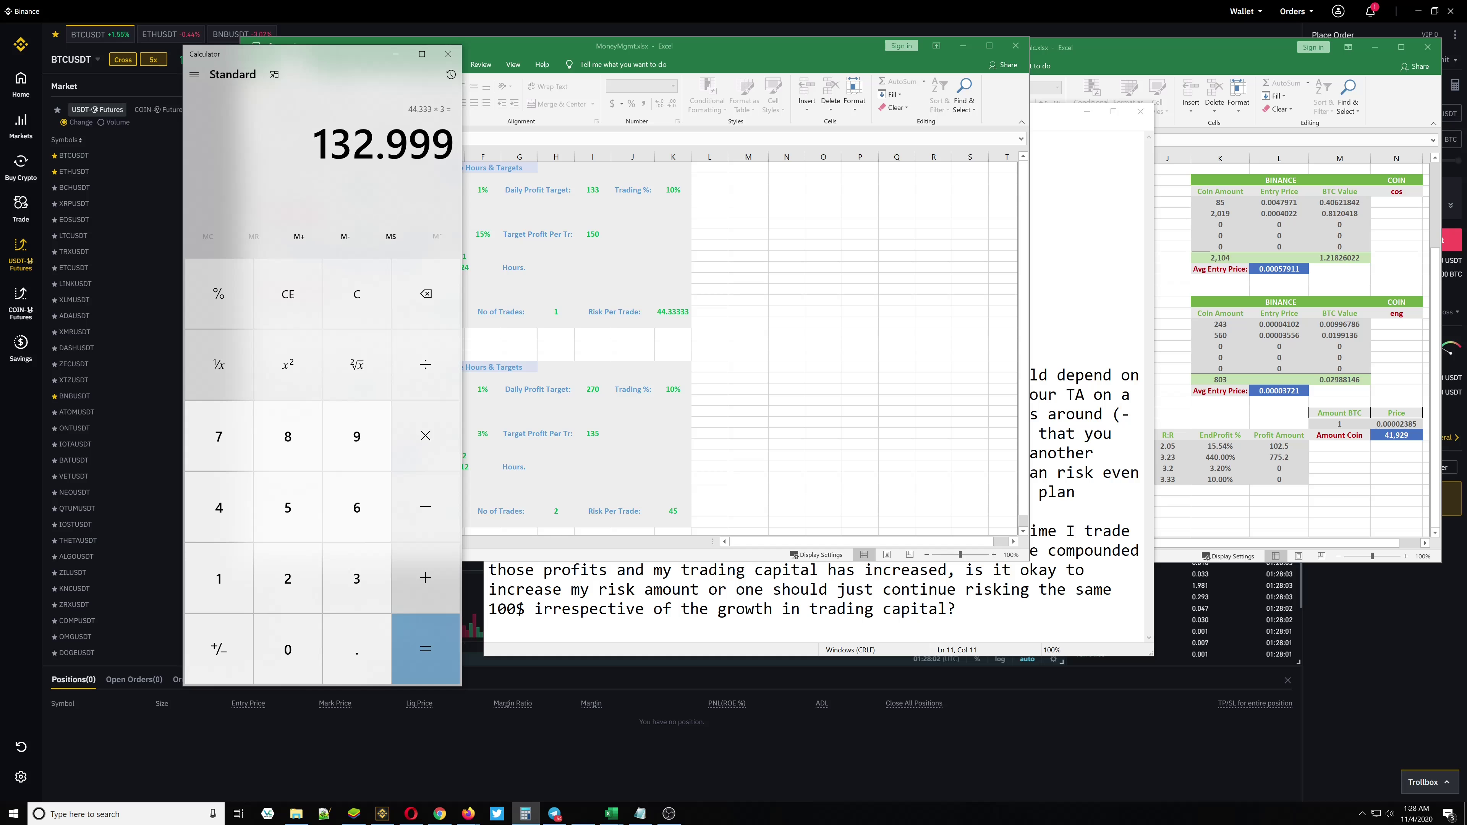
left_click(684, 42)
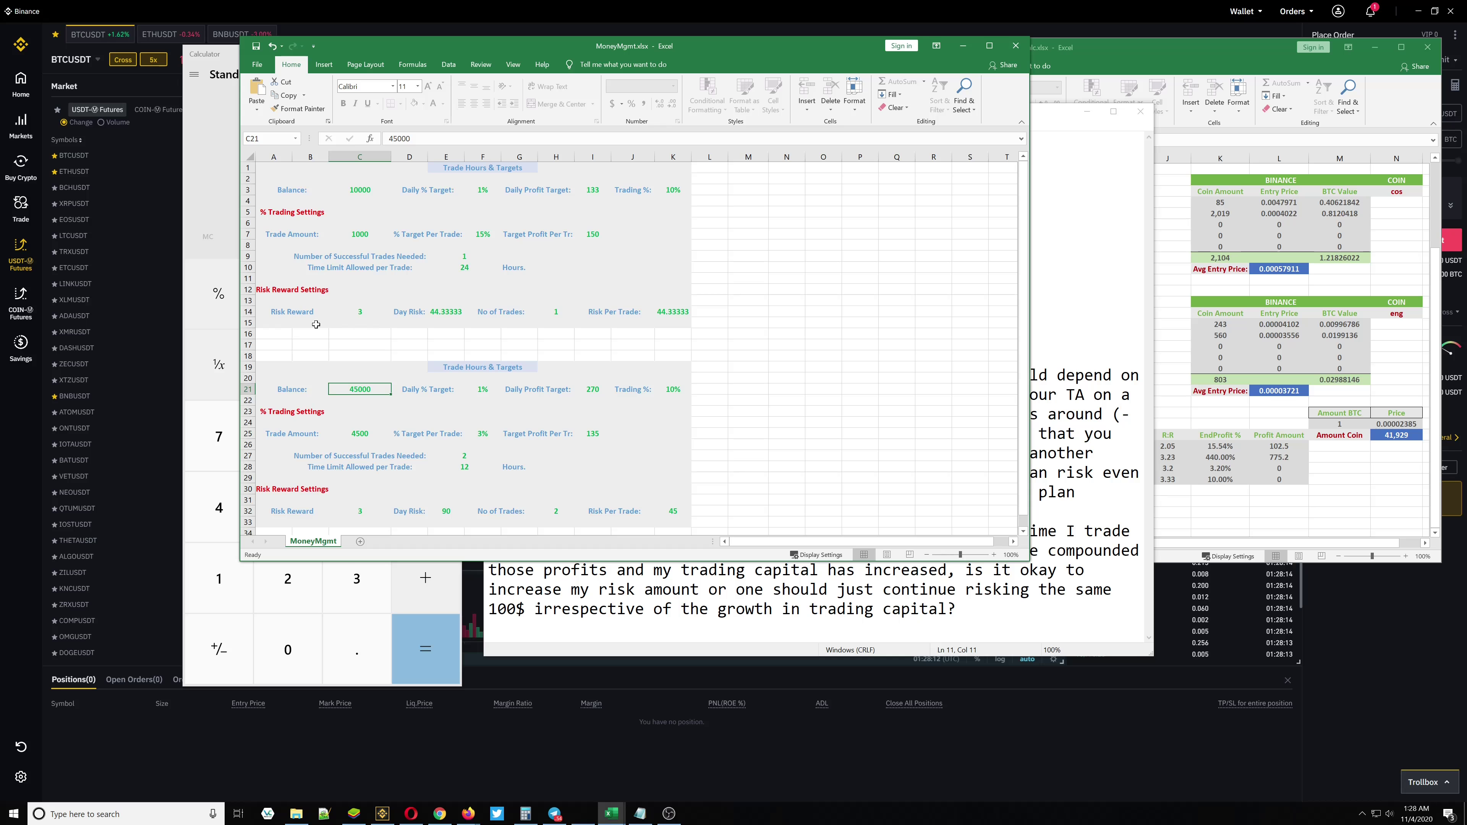
Set the upper block's Risk Reward in C14 to 5 under Risk Reward Settings.
left_click(364, 315)
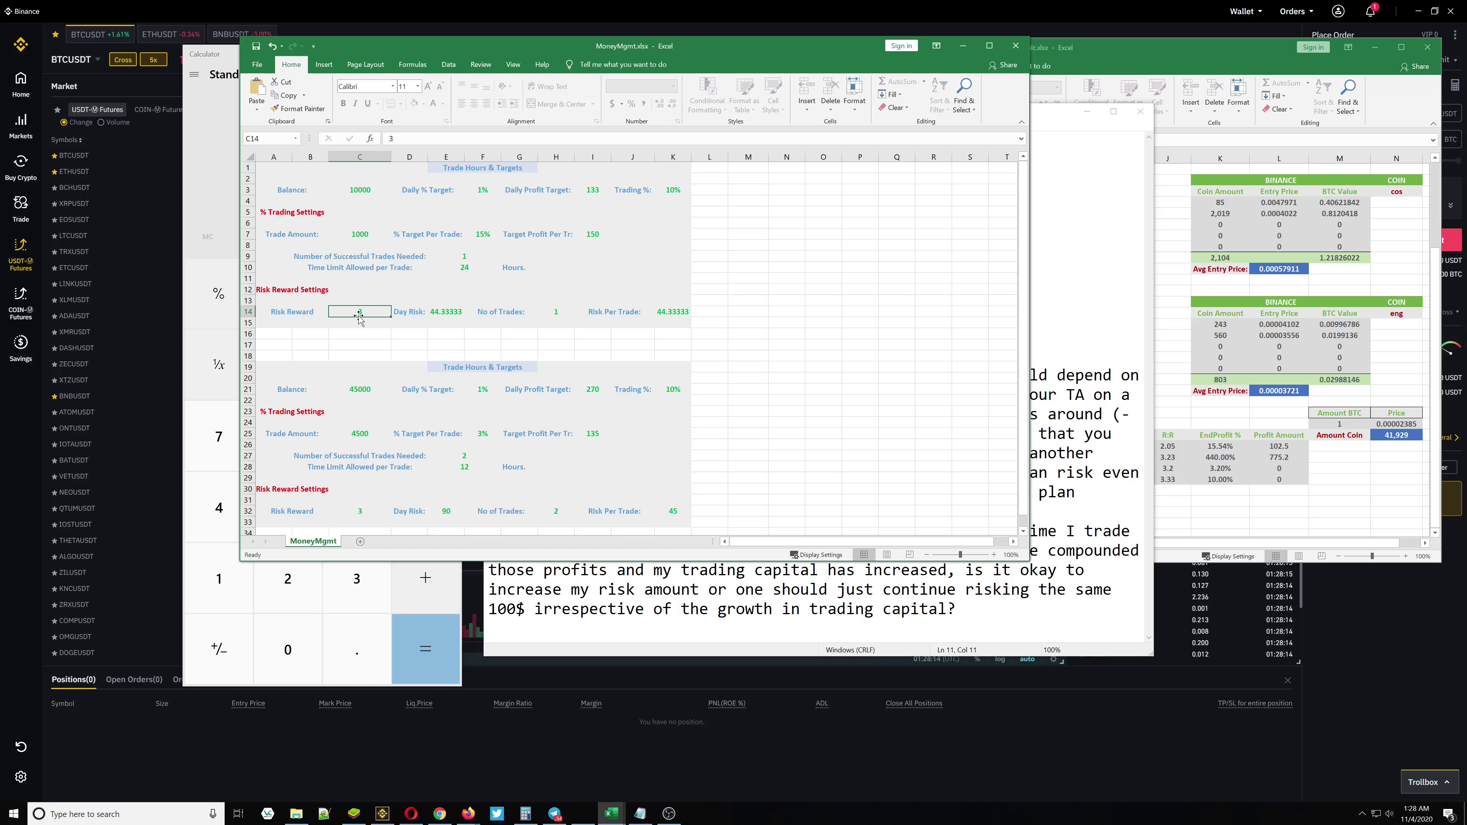
type("5")
key("Tab")
key("Tab")
key("Tab")
key("Tab")
key("Tab")
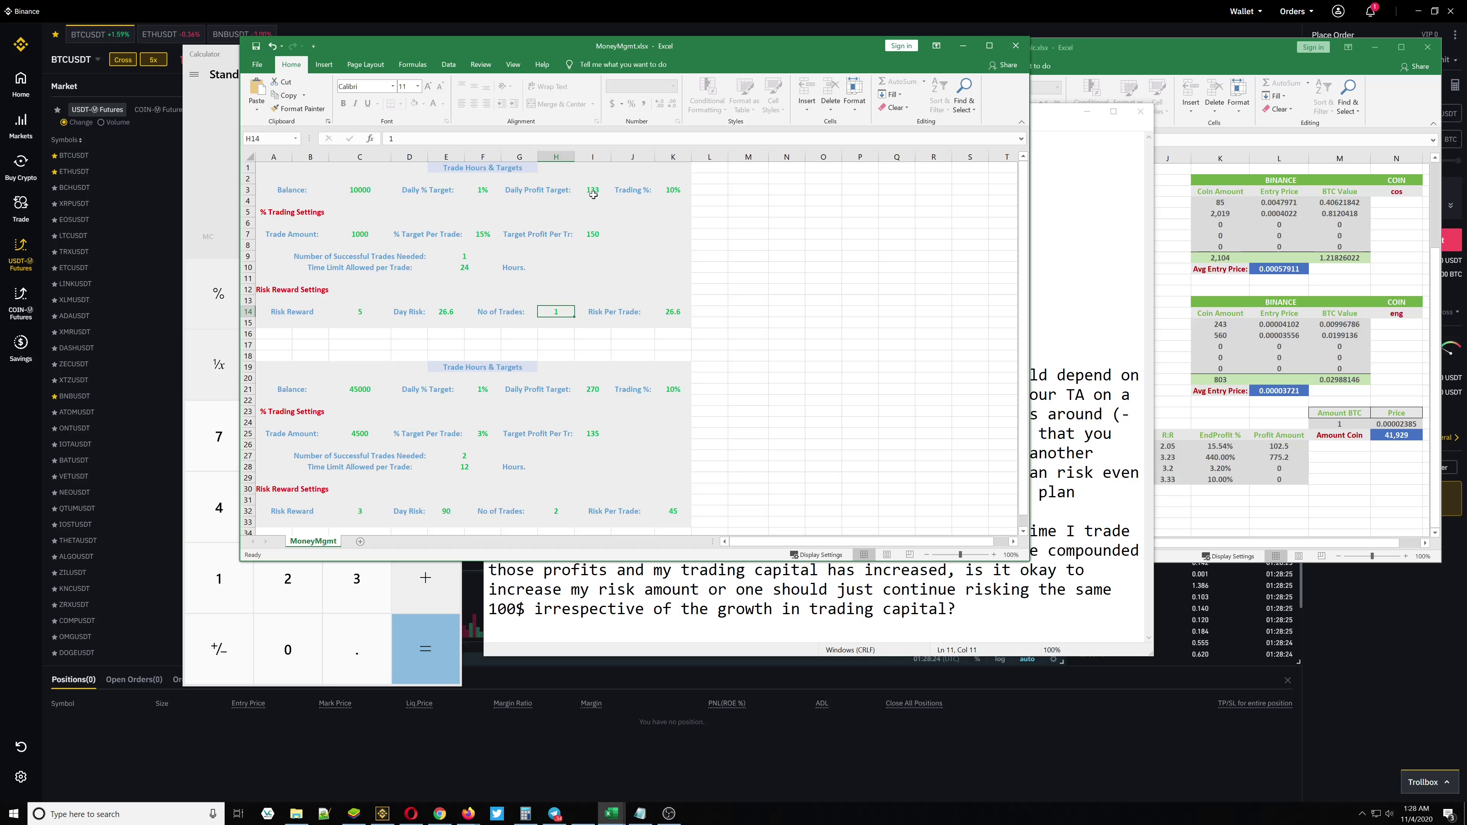
Change the upper block's Risk Reward in C14 back to 3.
left_click(361, 312)
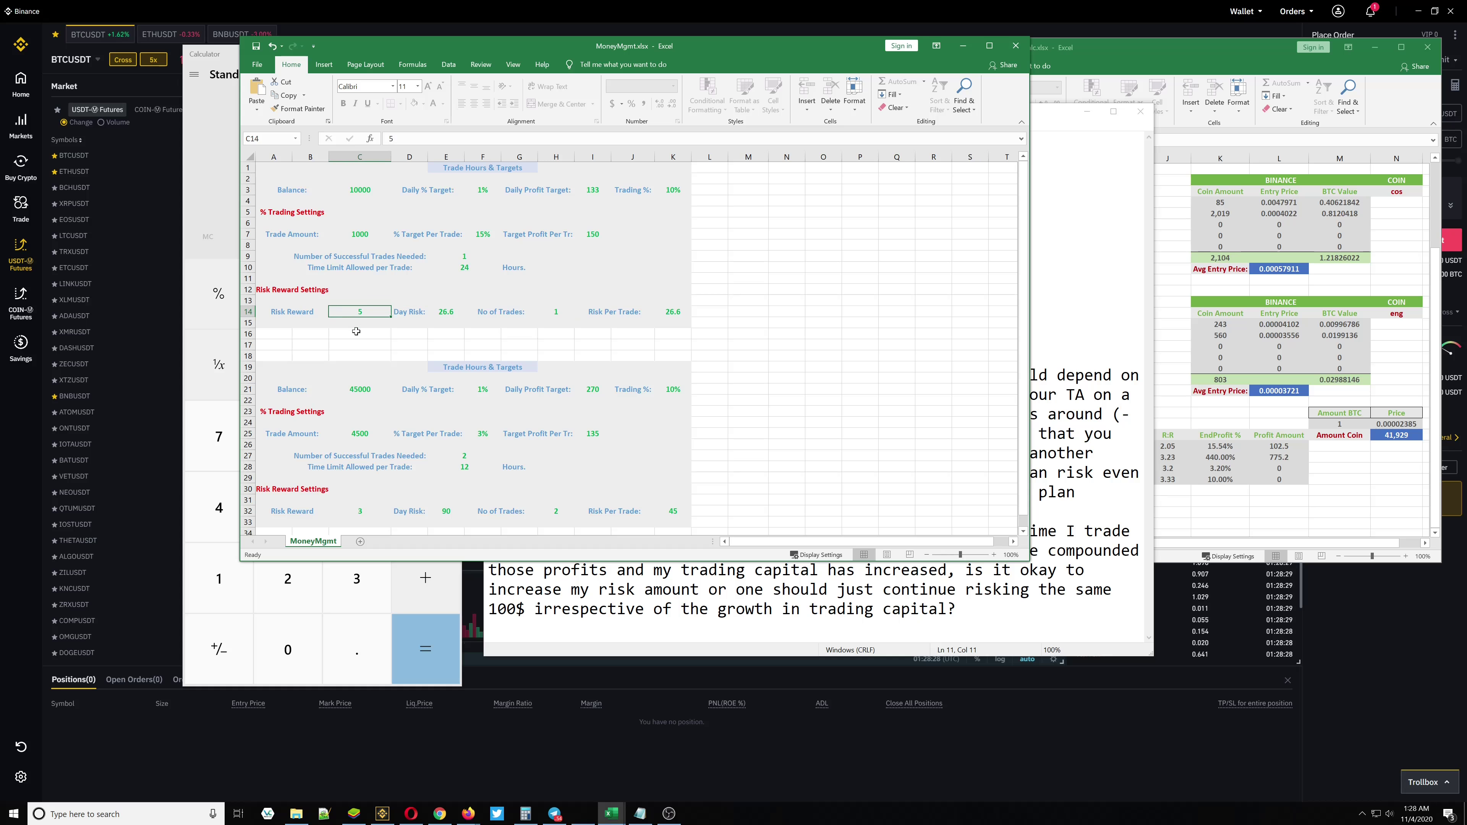
type("3")
key("Tab")
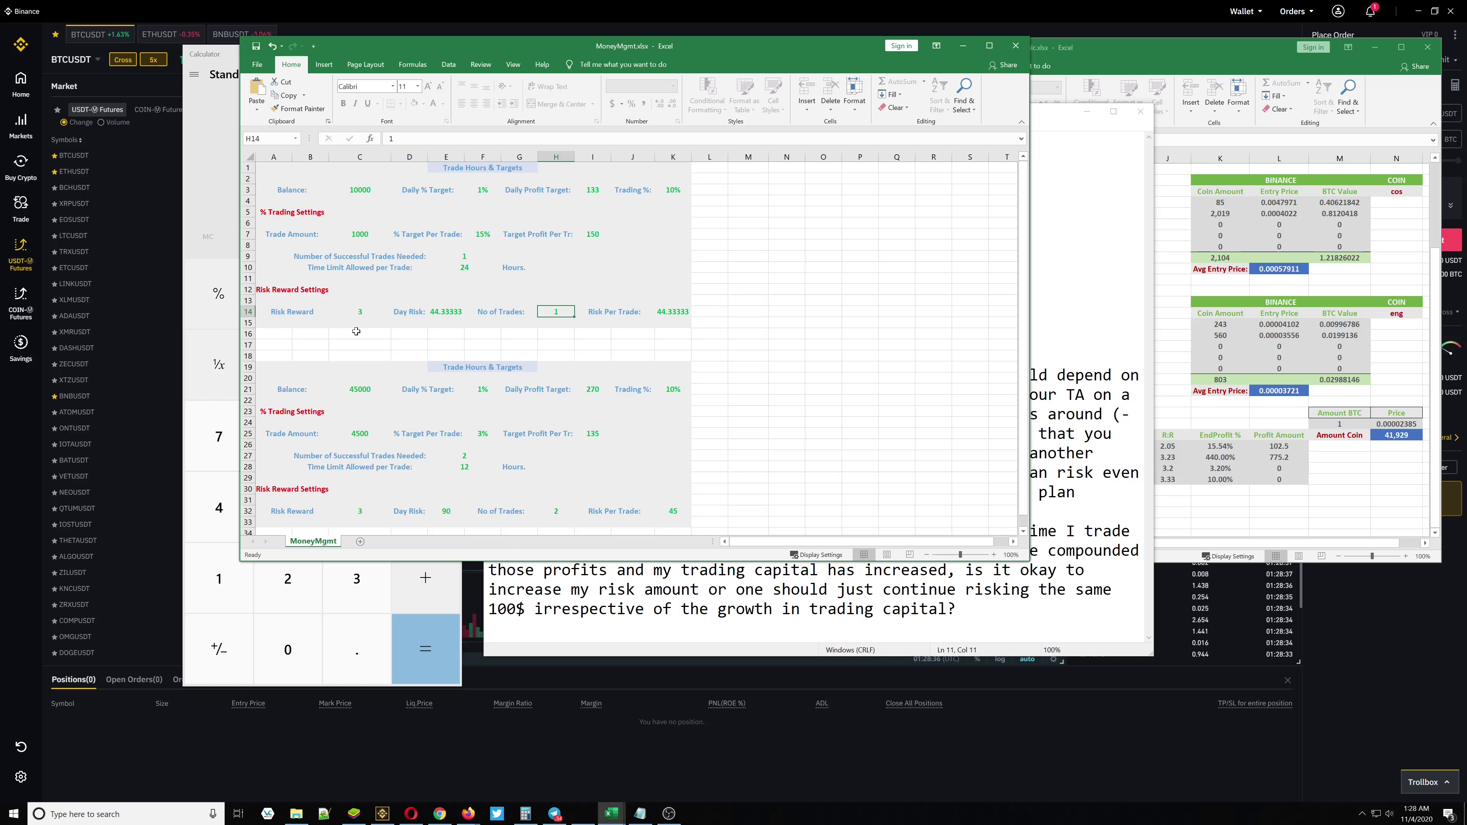
Set the upper block's No of Trades in H14 to 3 and return to the Risk Reward cell.
type("3")
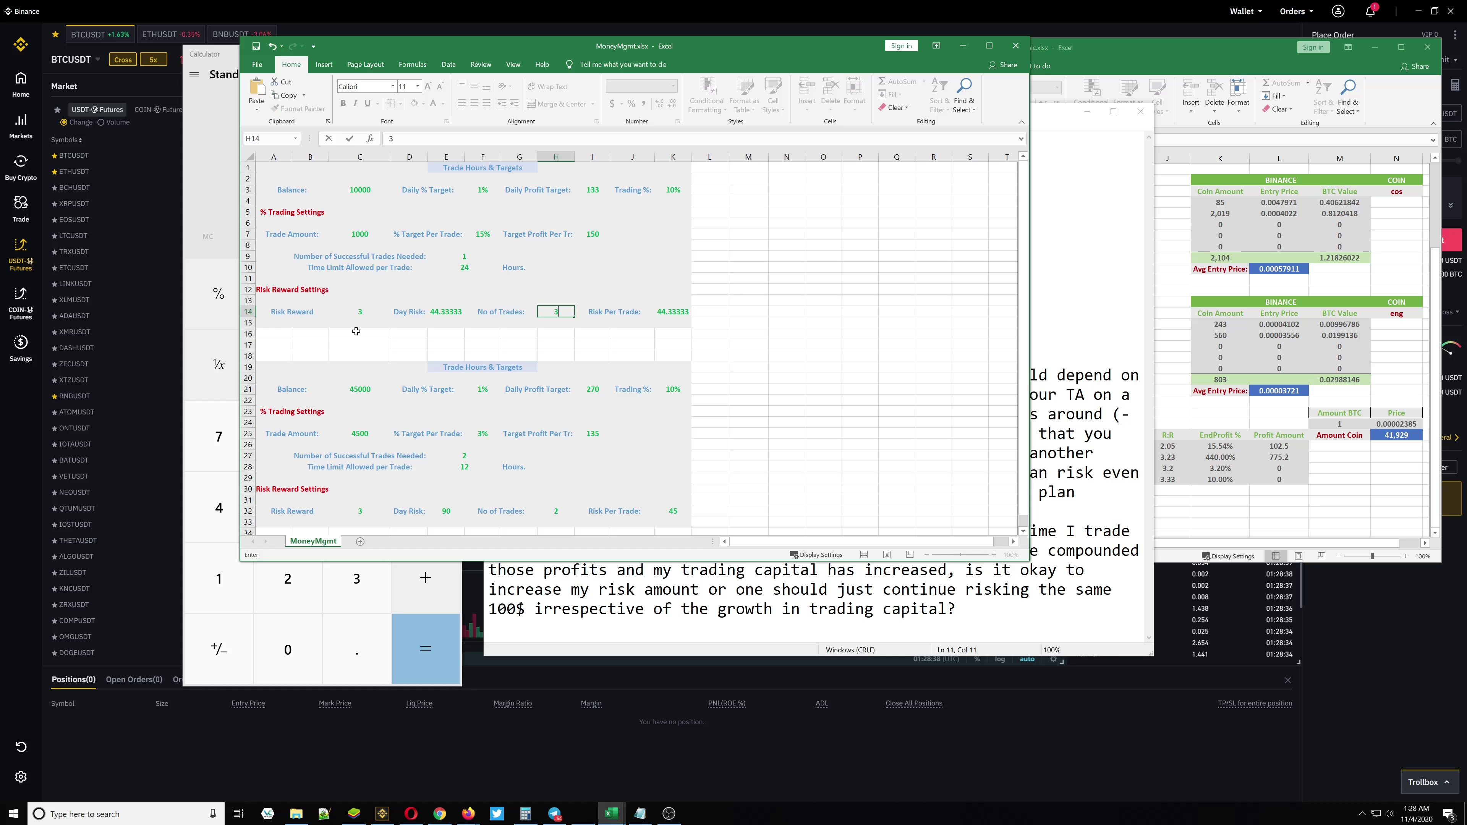
key("Left")
key("Left")
key("Left")
key("Left")
key("Left")
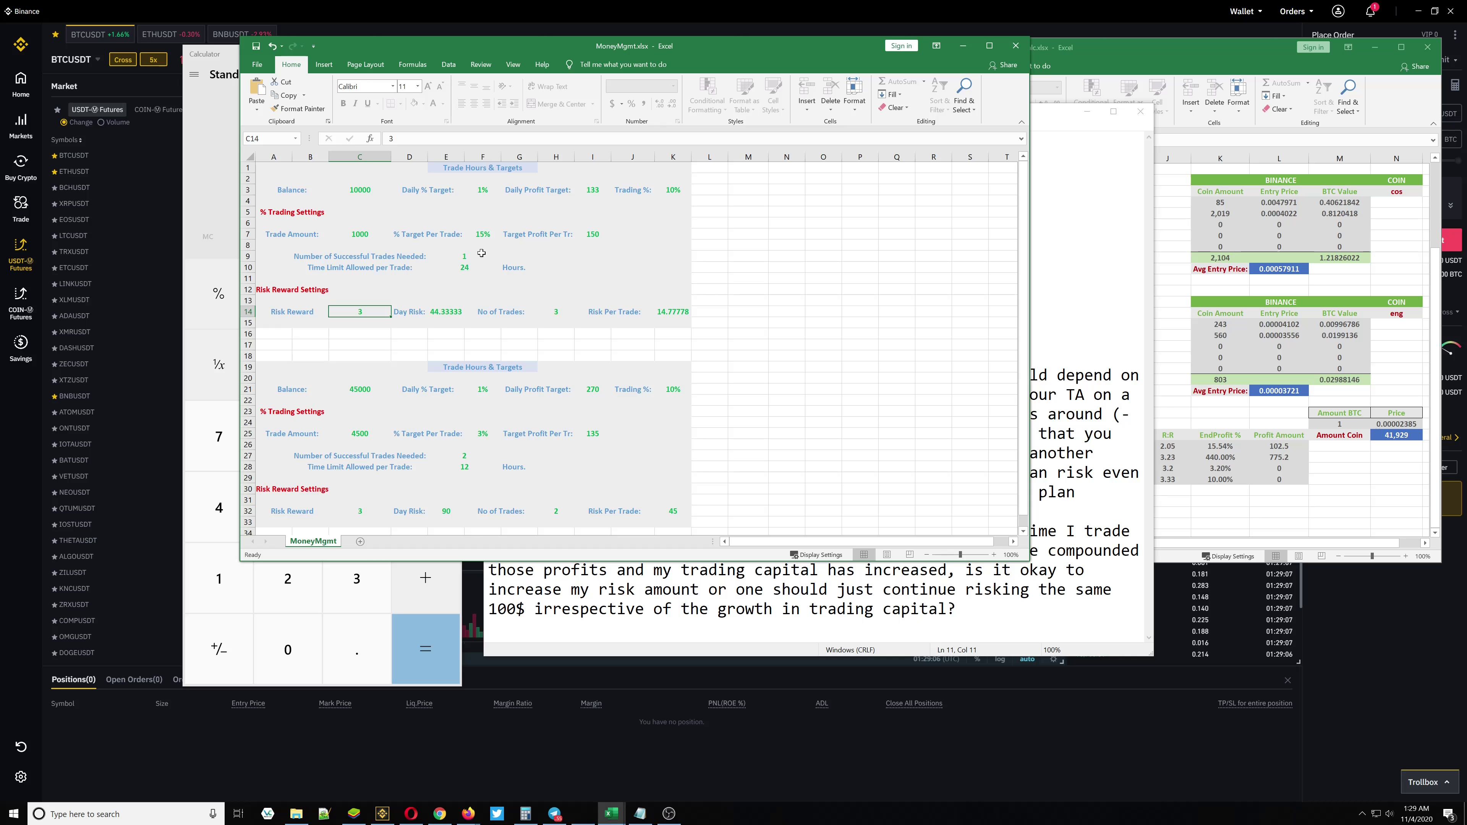
Switch to the average entry workbook to view its position size and risk reward calculator, and bring up the trading questions in Notepad.
left_click(1183, 462)
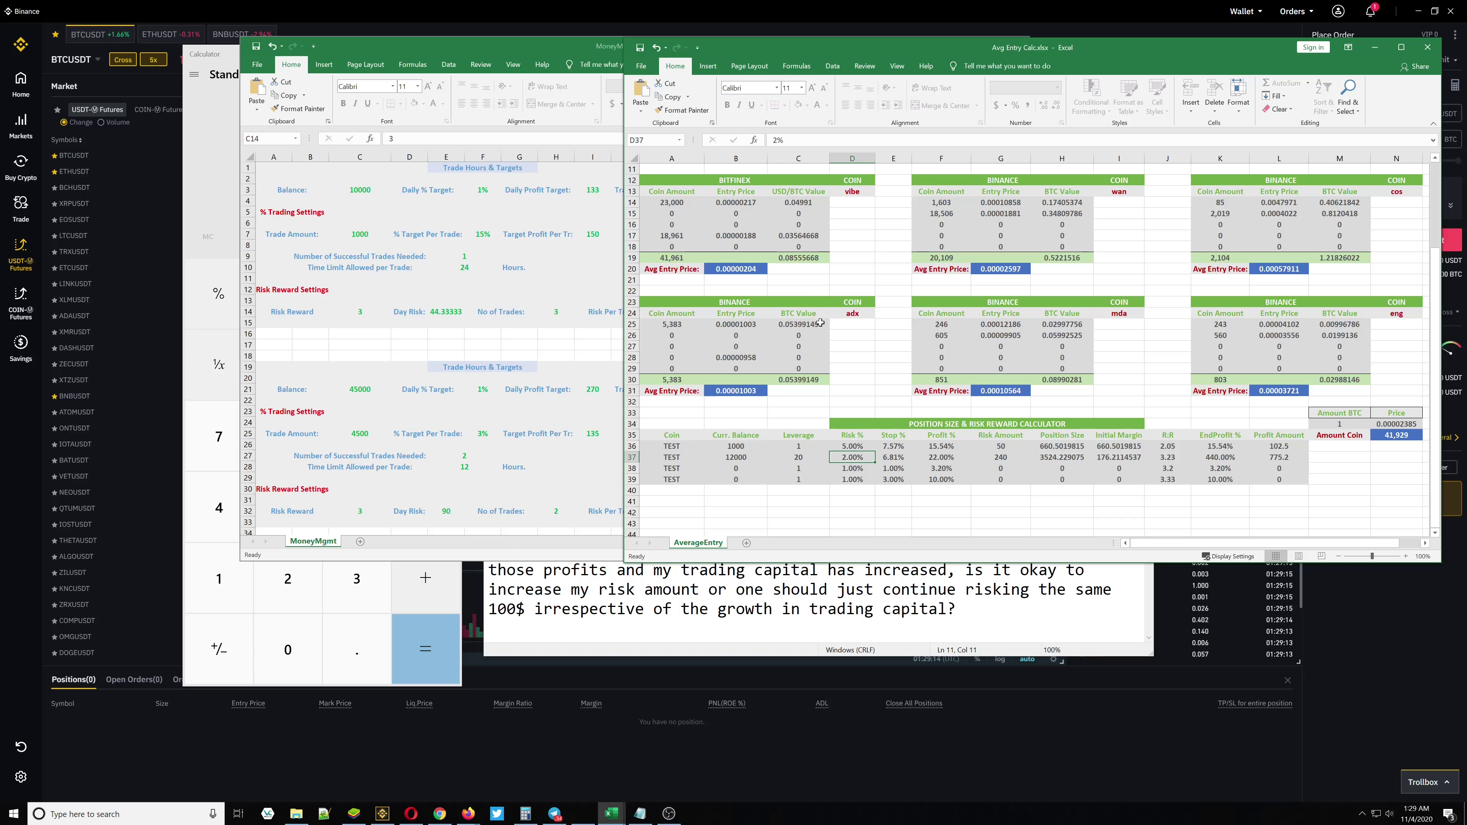
left_click(674, 324)
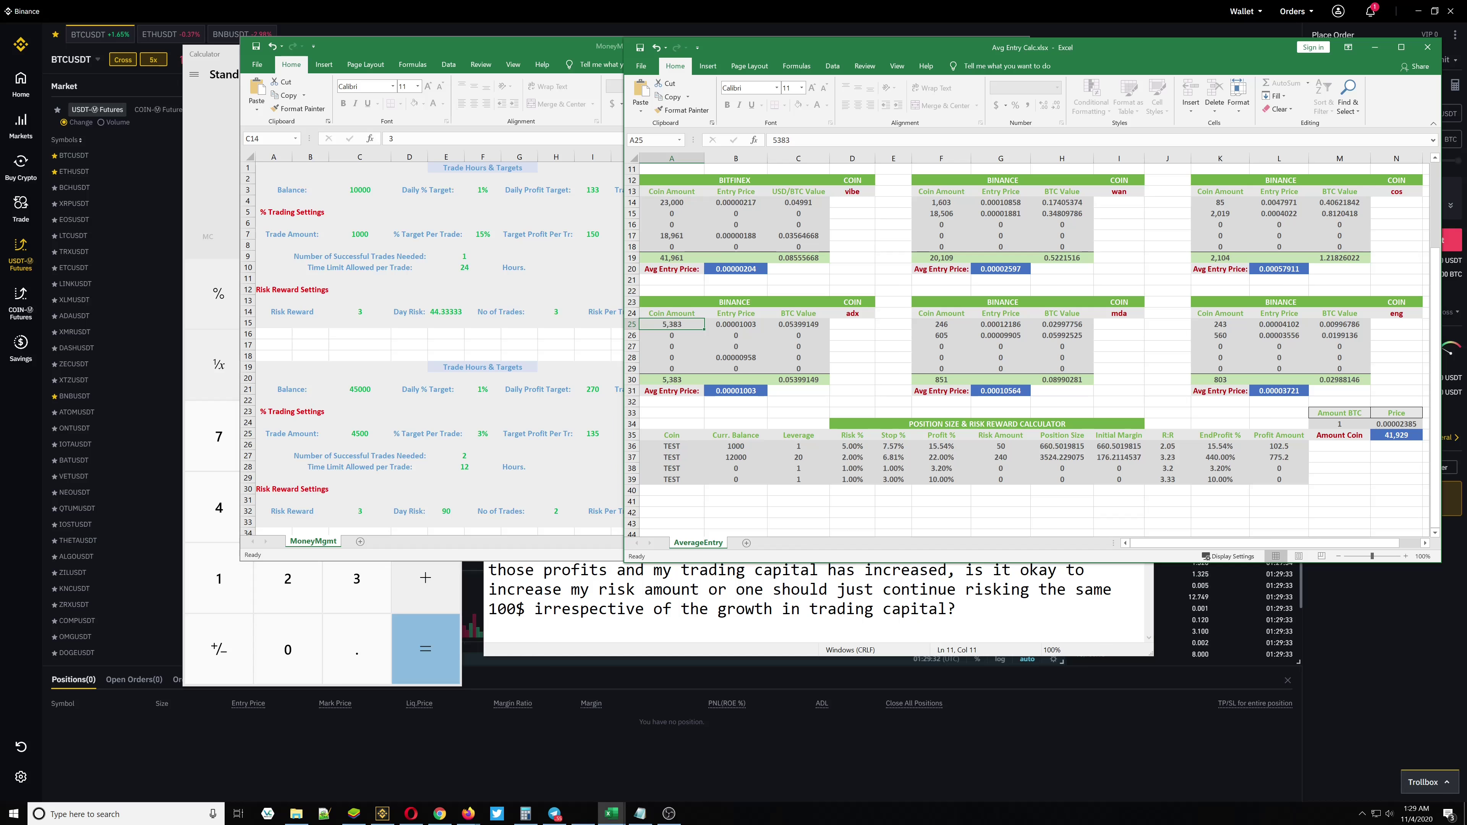
left_click(782, 608)
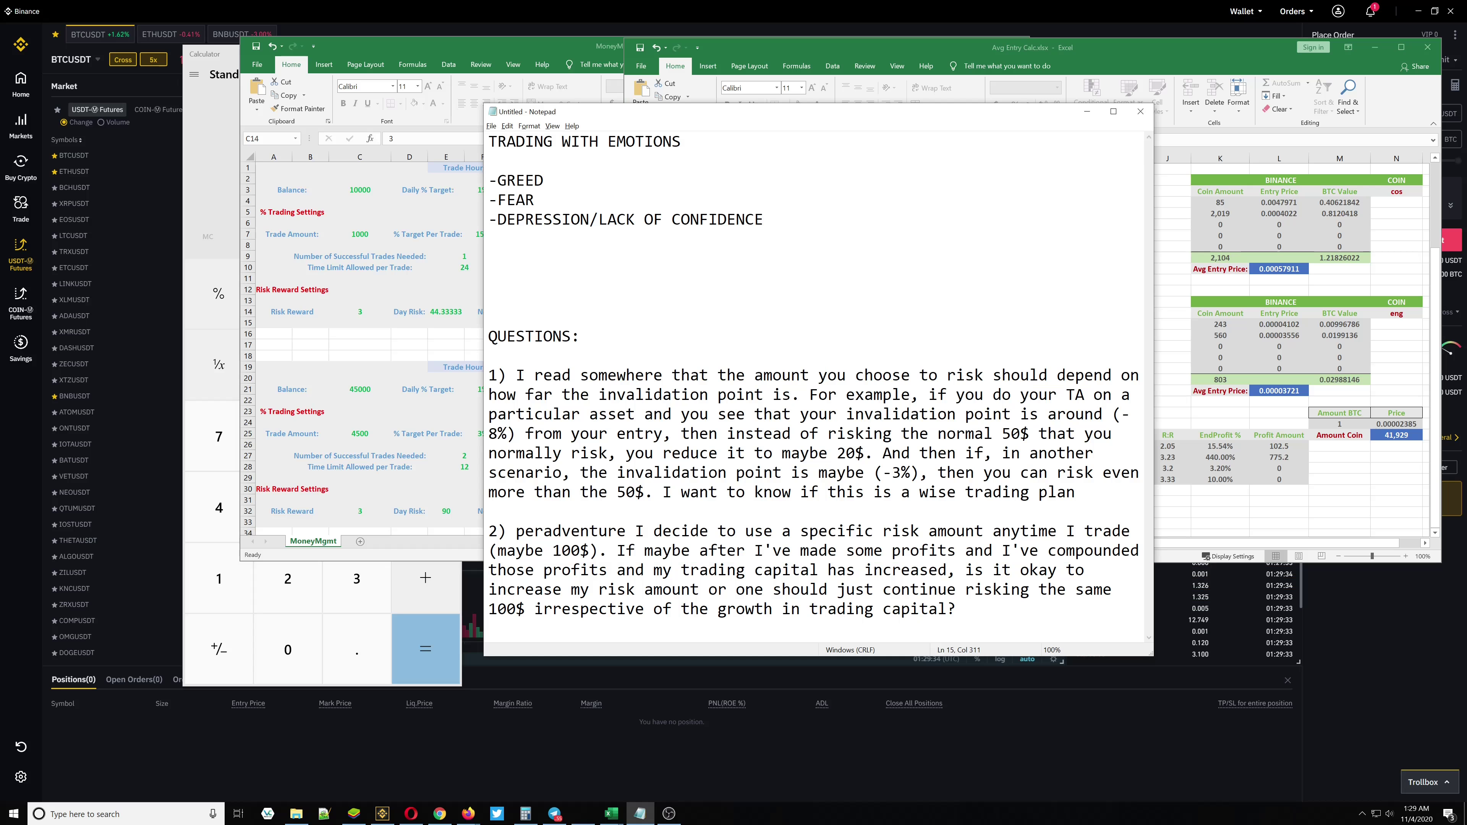